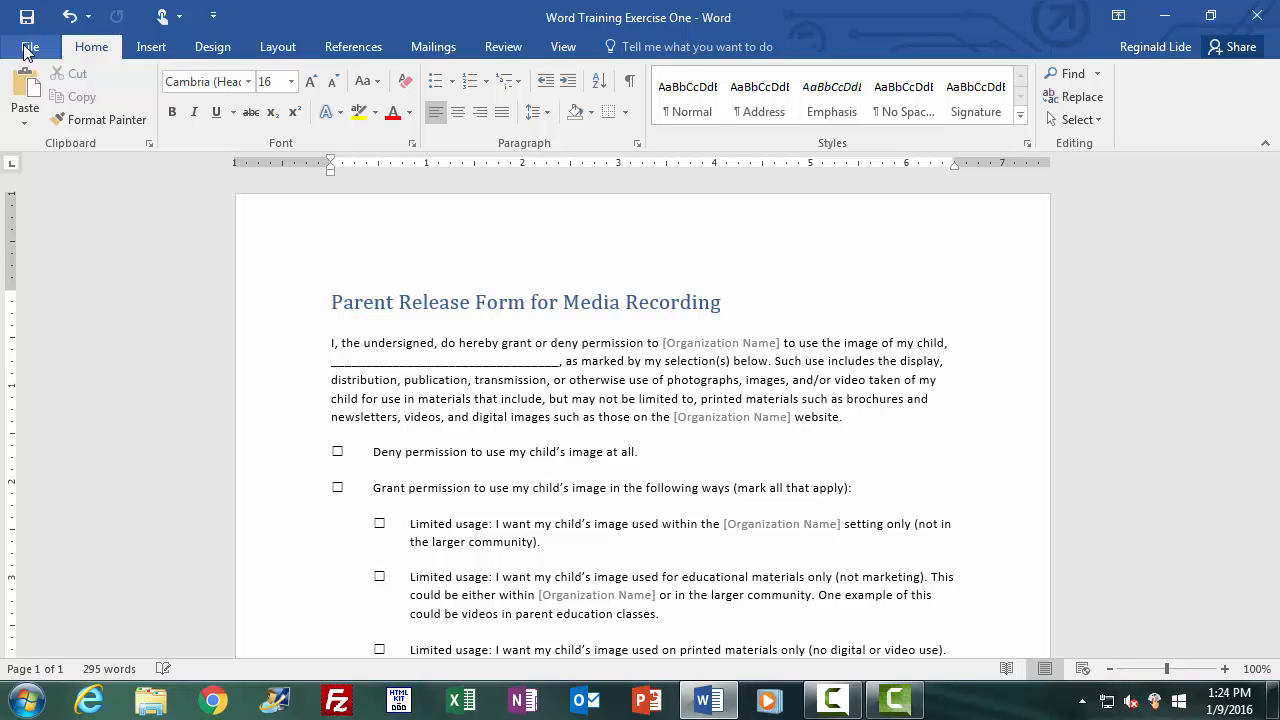
Step: Insert "xxxx" at the start of the child's-name blank line in the opening paragraph
left_click(29, 48)
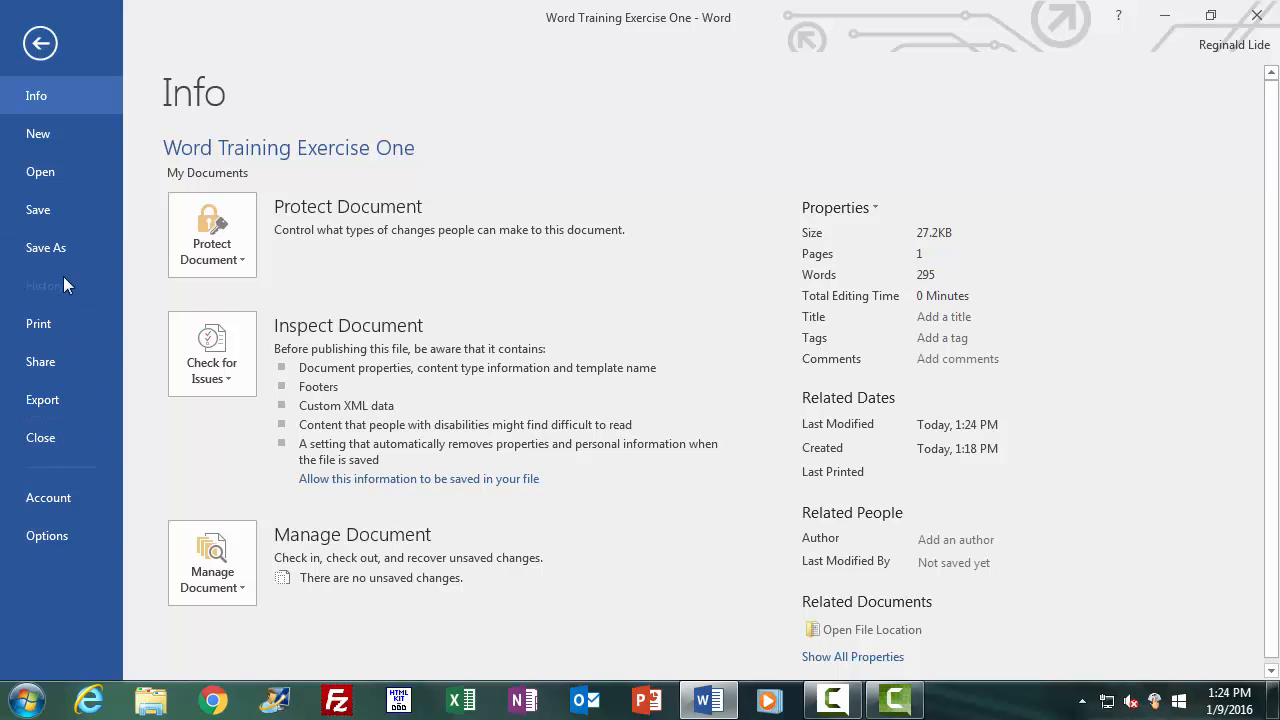
left_click(40, 43)
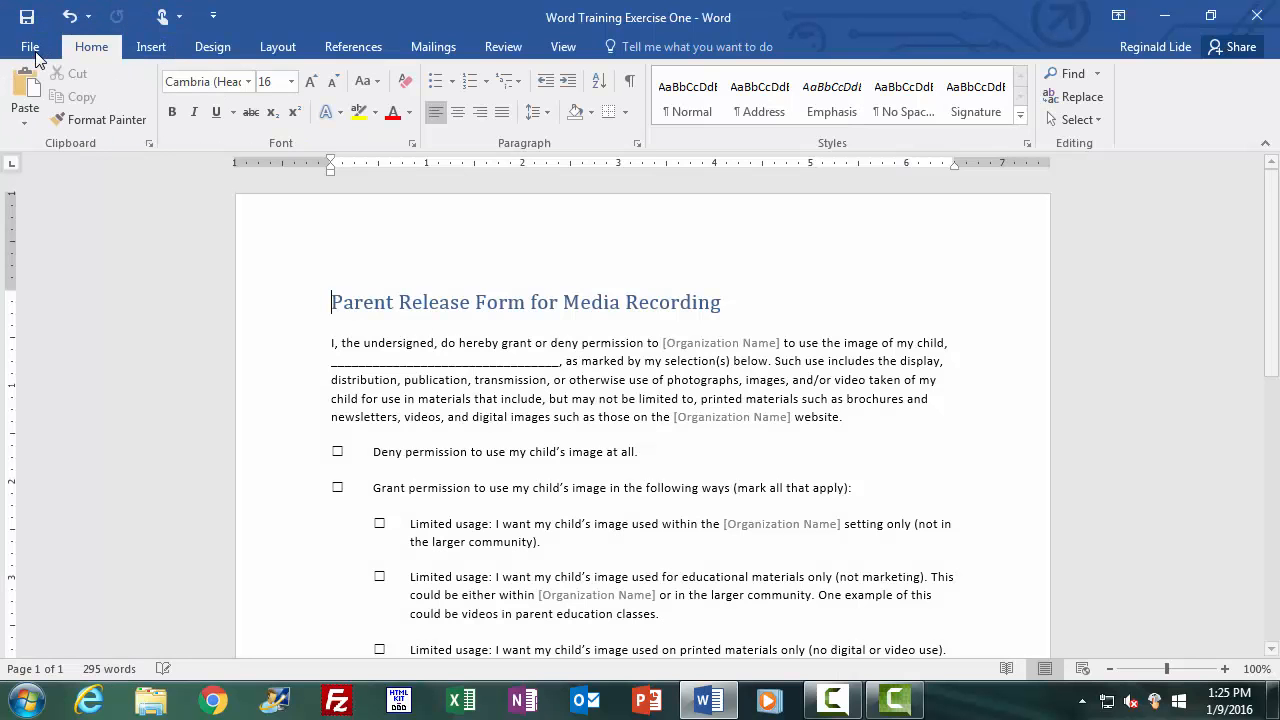
left_click(333, 364)
type("xxxx")
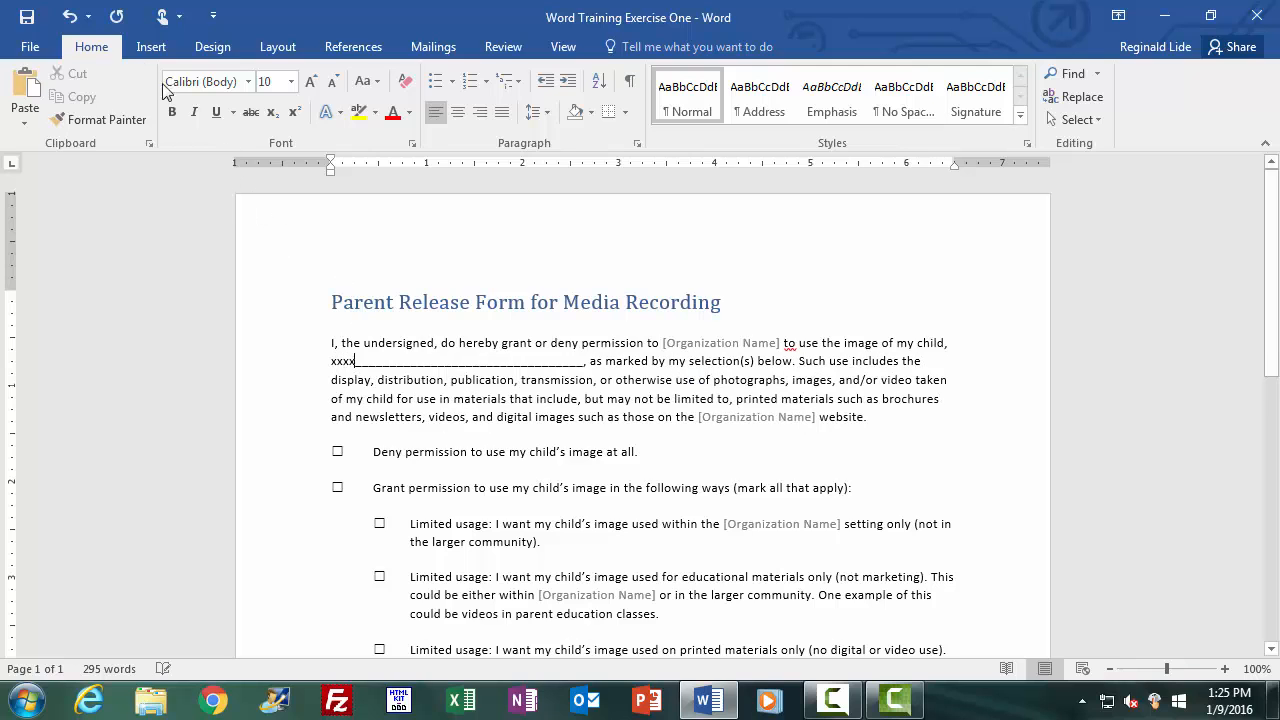
Step: Try to close the document with its unsaved edit, and cancel at the save prompt
left_click(28, 46)
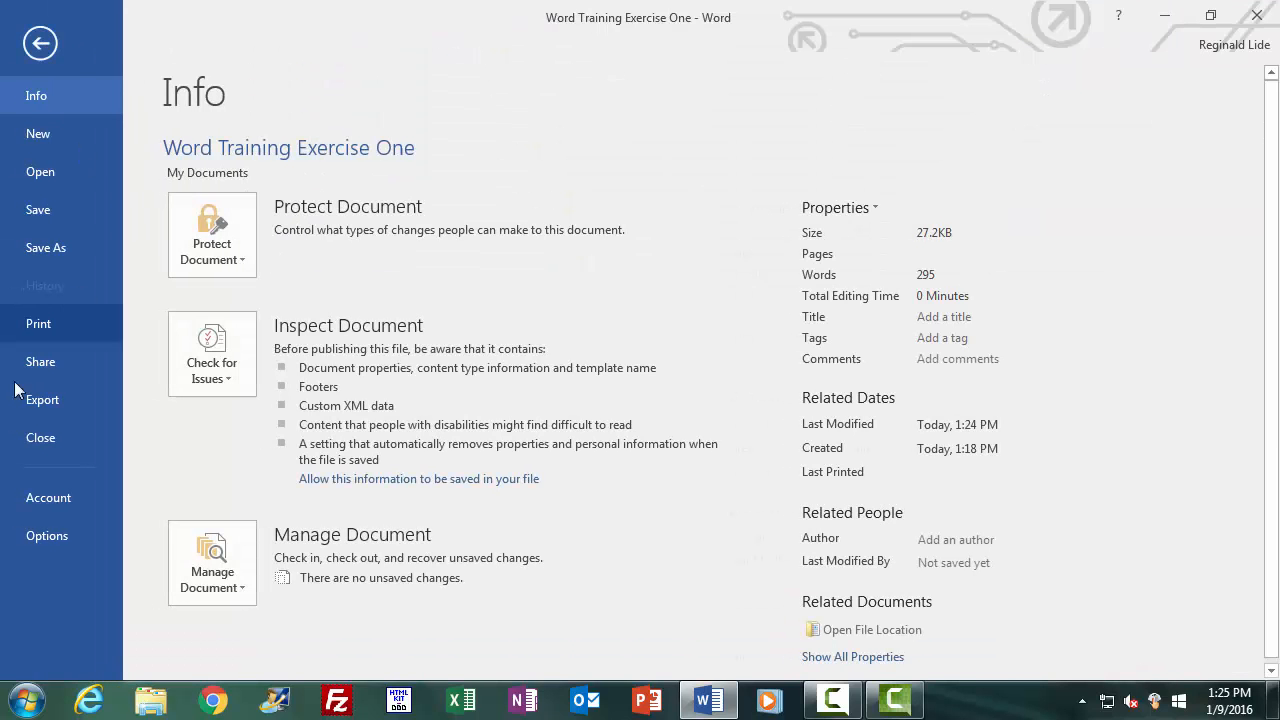
left_click(31, 439)
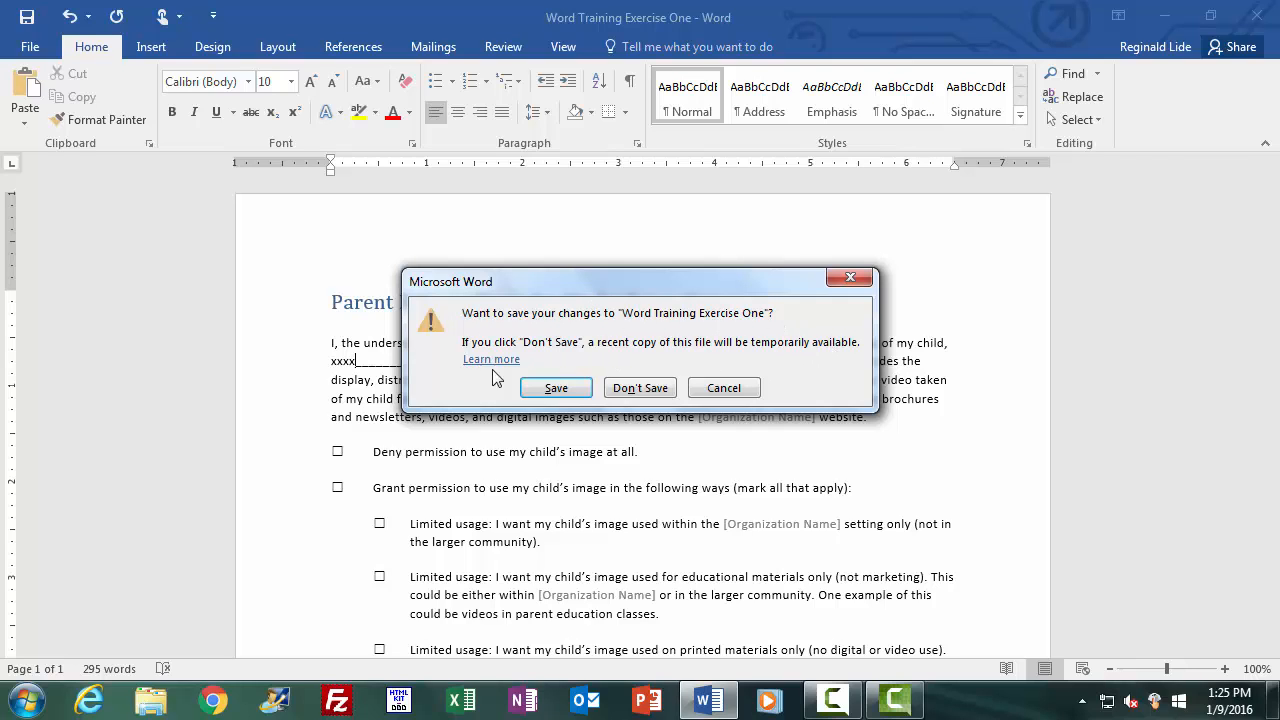
left_click(734, 389)
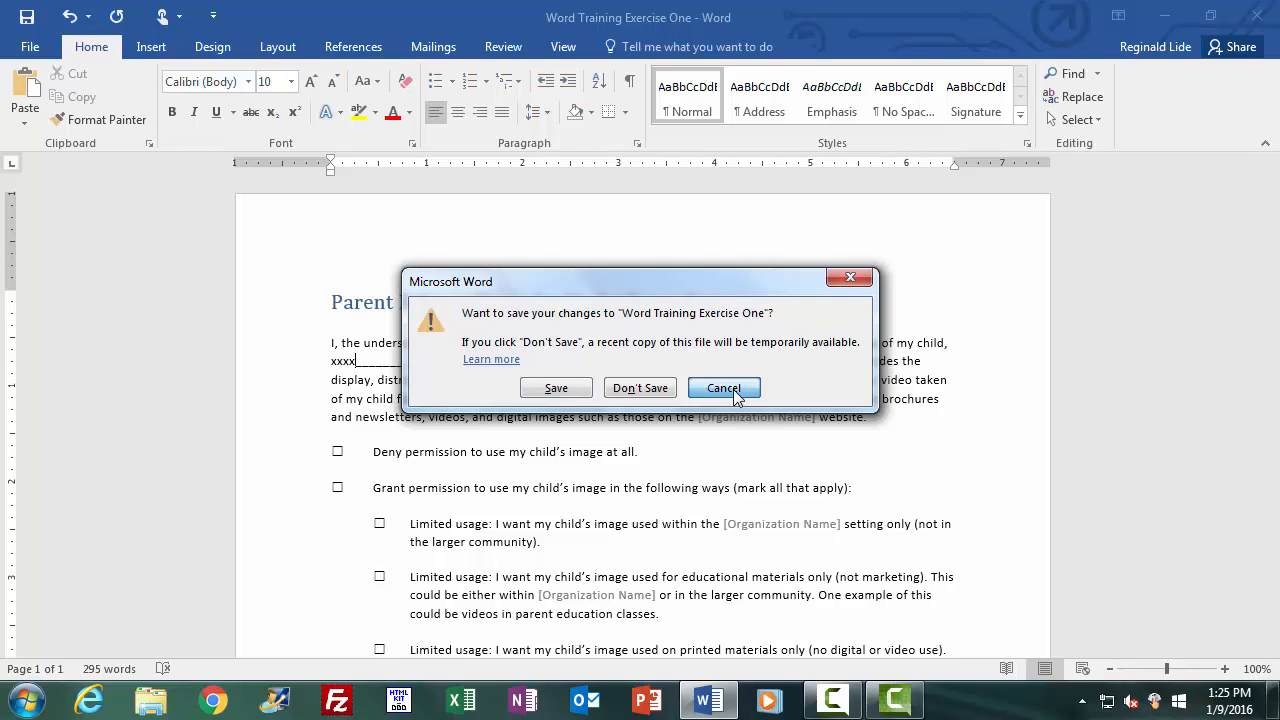
Step: Delete the "xxxx" before the child's-name blank line and save the document
key("BackSpace")
key("BackSpace")
key("BackSpace")
key("BackSpace")
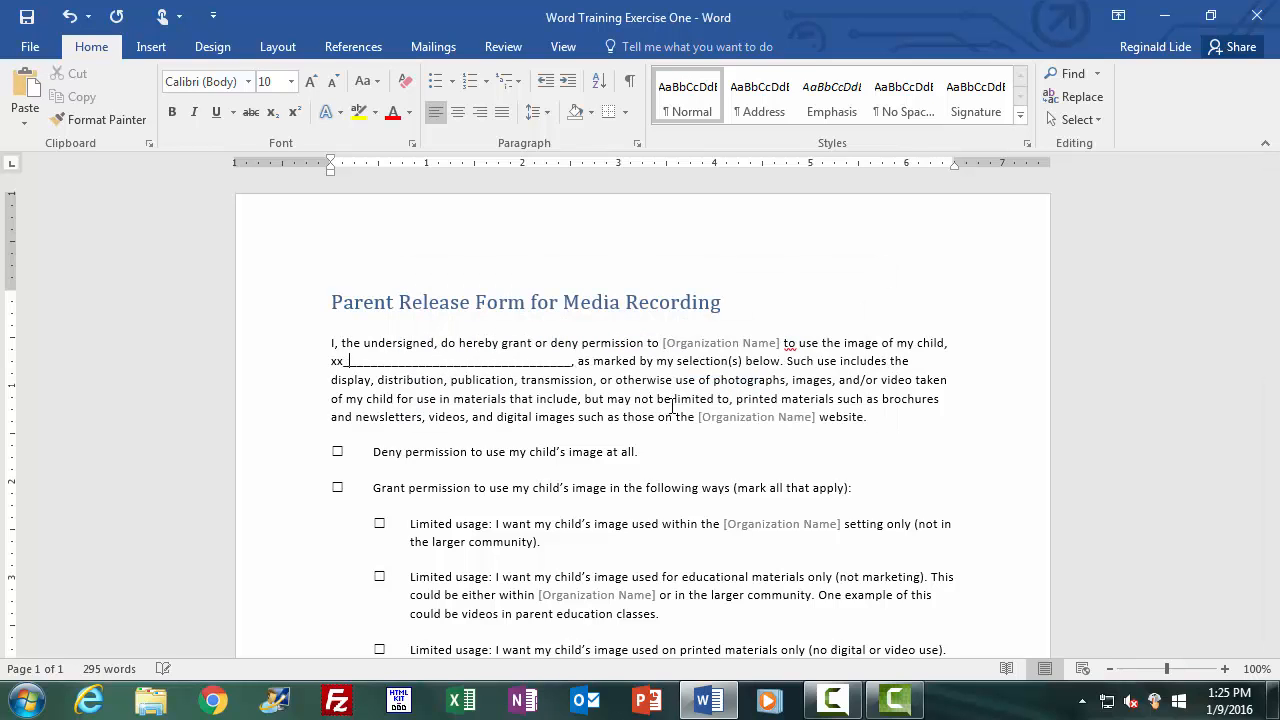
left_click(29, 49)
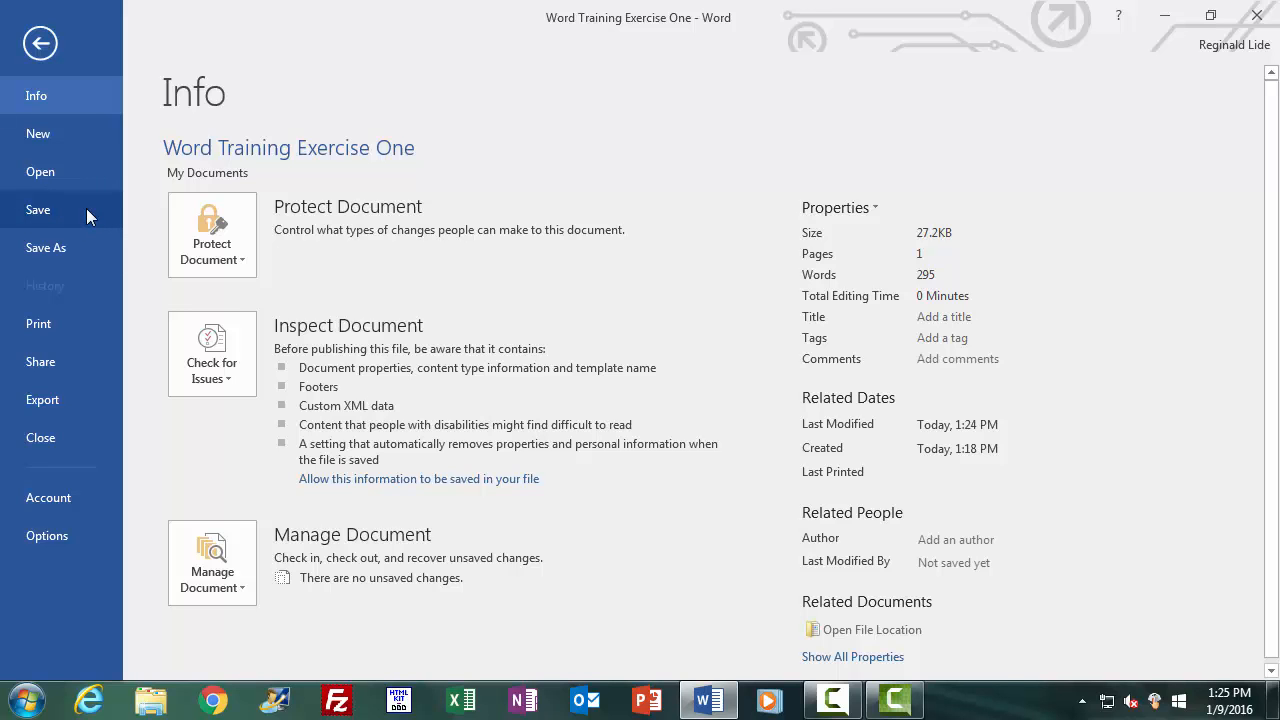
left_click(86, 208)
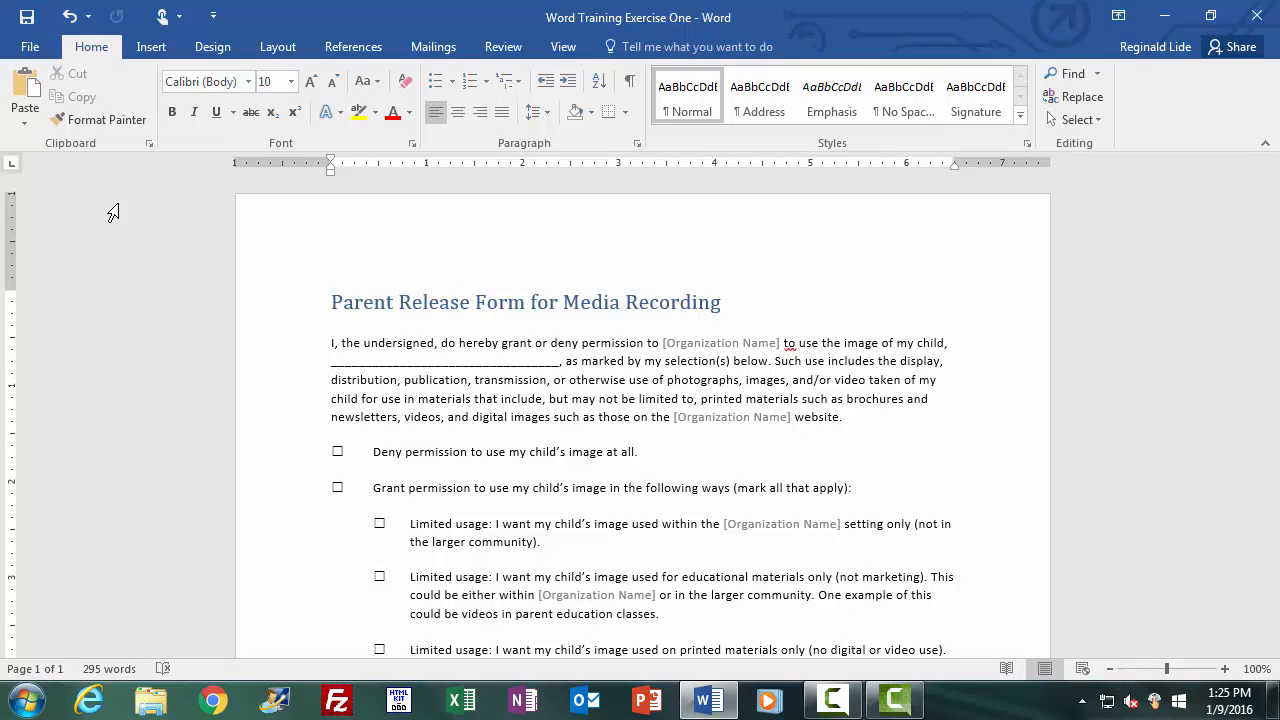
Step: Insert "xxxxxzzzzz" before the child's-name blank line, saving the document after each group of letters
type("xxxxx")
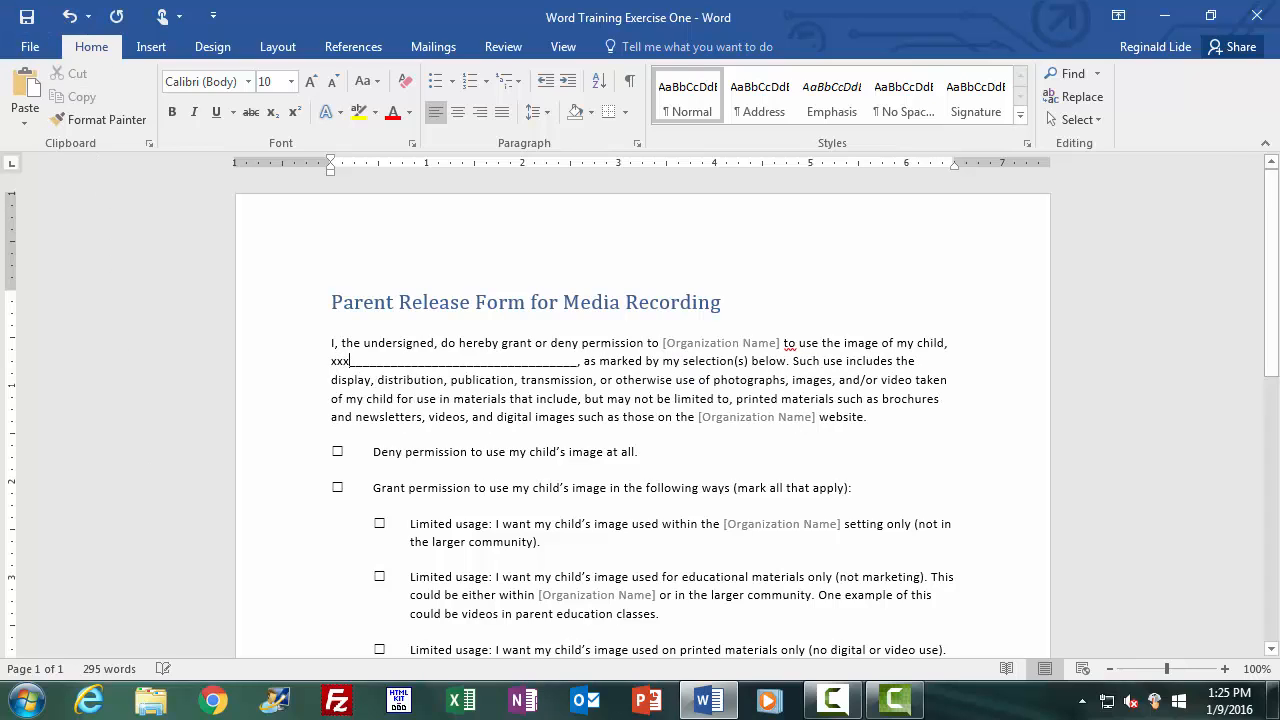
left_click(26, 18)
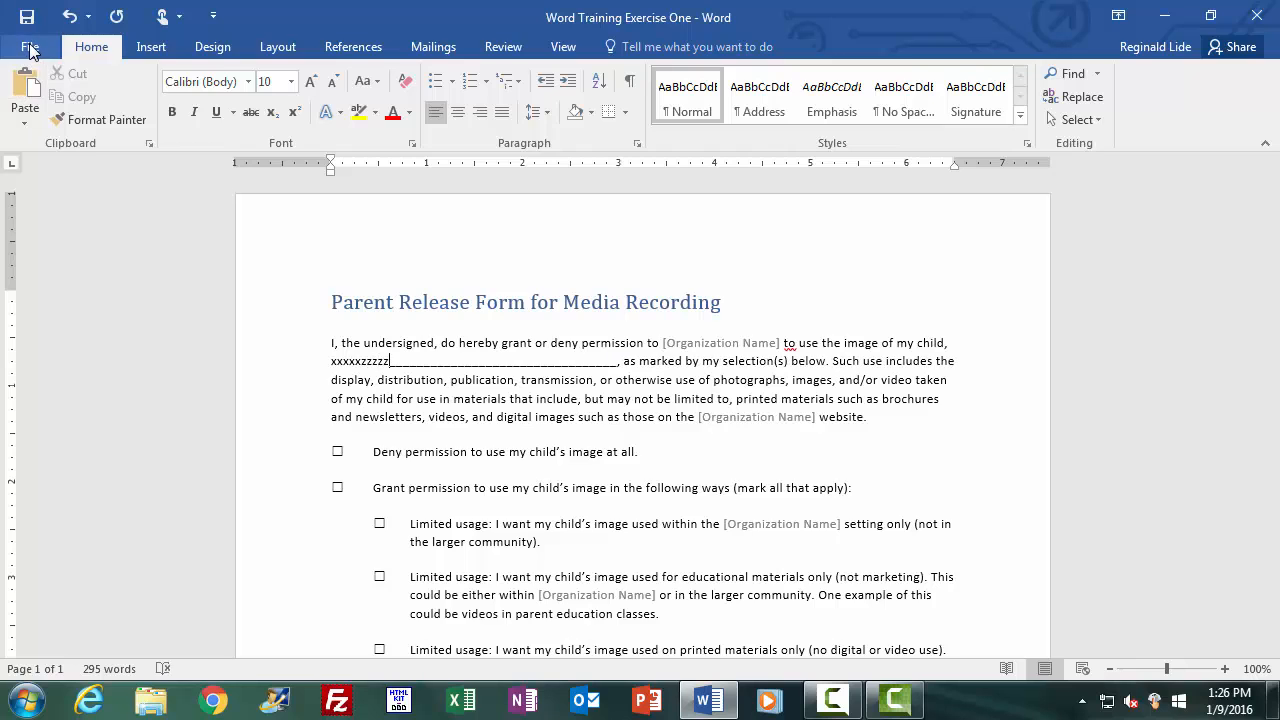
left_click(30, 50)
left_click(43, 213)
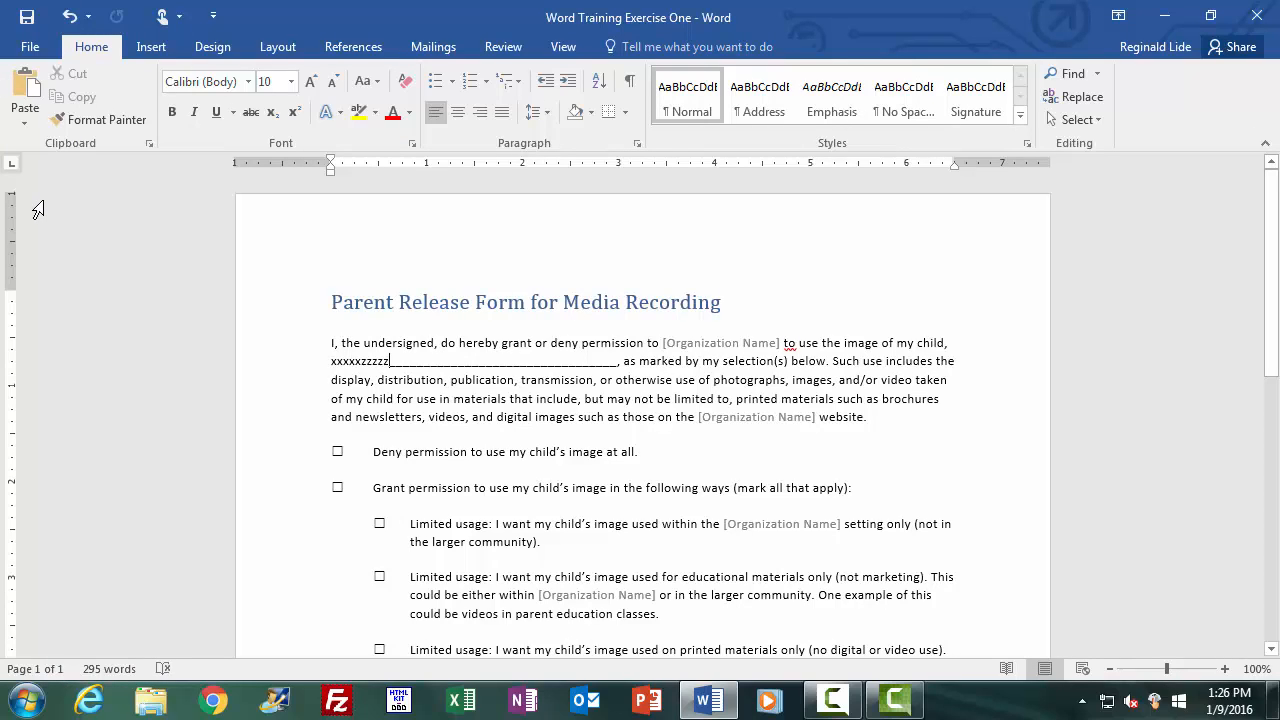
Step: Remove the "xxxxxzzzzz" before the child's-name blank line and save the document under its existing name
key("BackSpace")
key("BackSpace")
key("BackSpace")
key("BackSpace")
key("BackSpace")
key("BackSpace")
key("BackSpace")
key("BackSpace")
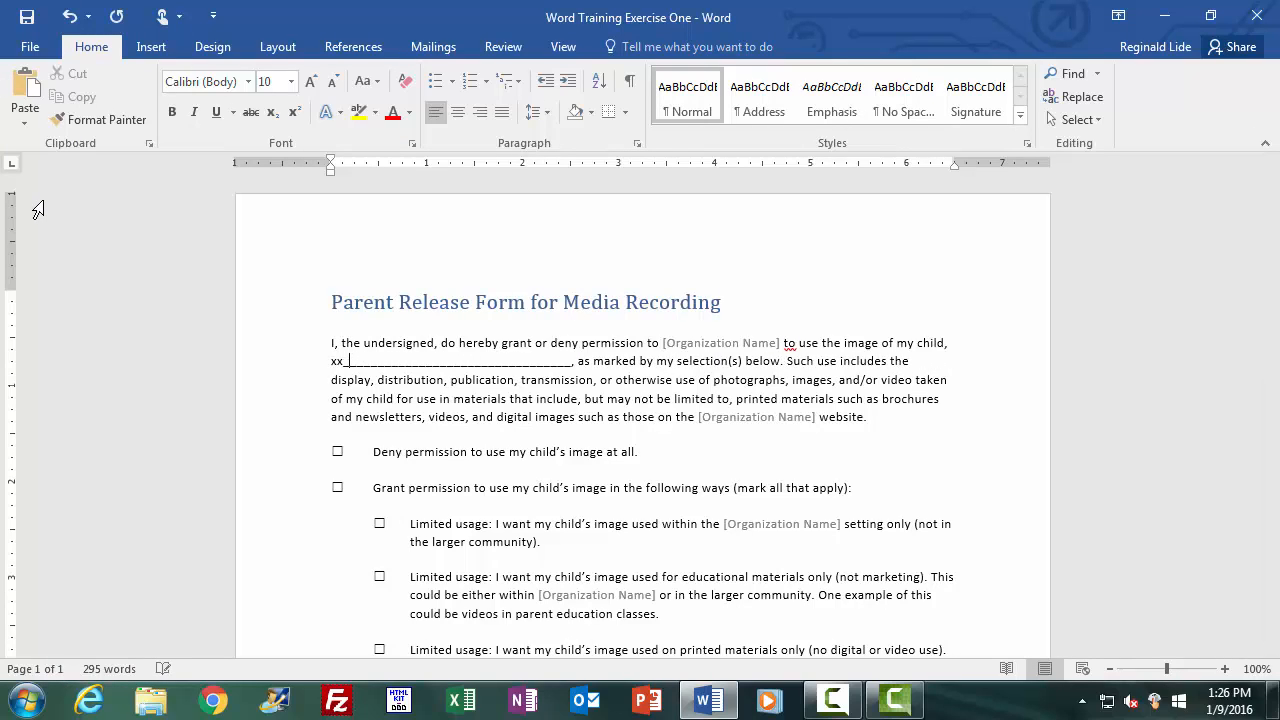
key("BackSpace")
key("BackSpace")
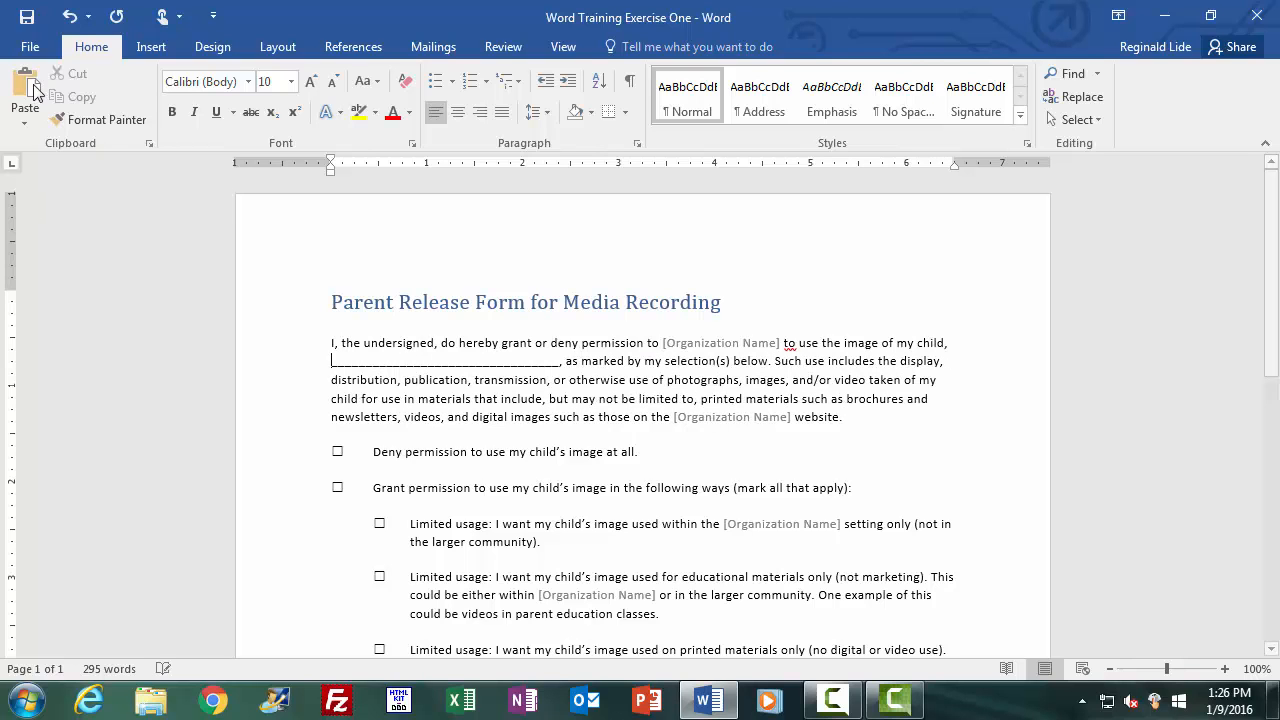
left_click(30, 50)
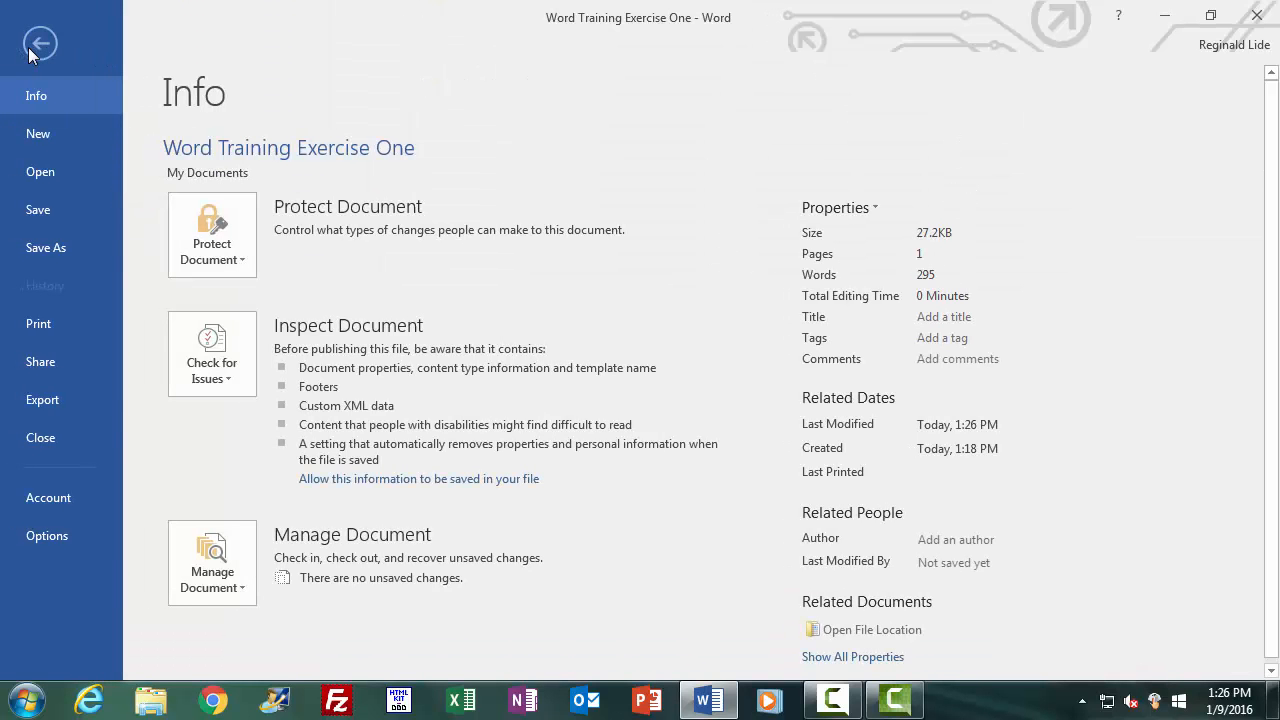
left_click(43, 248)
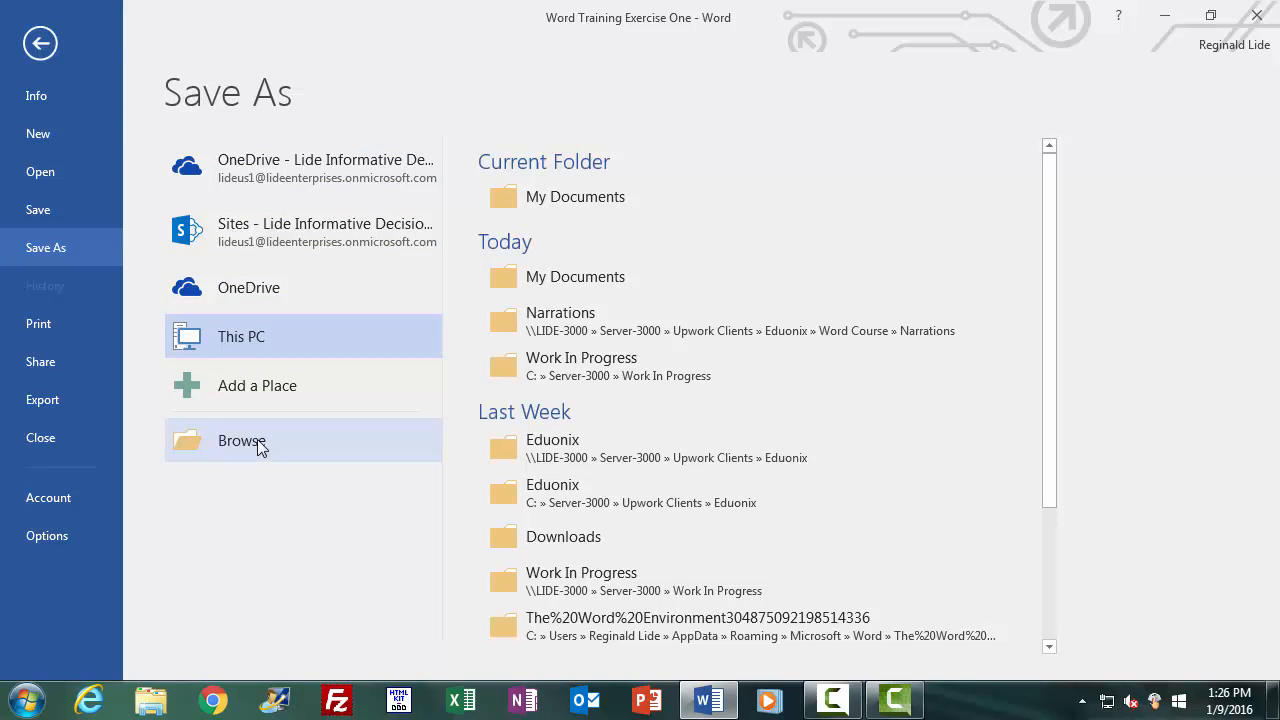
left_click(40, 210)
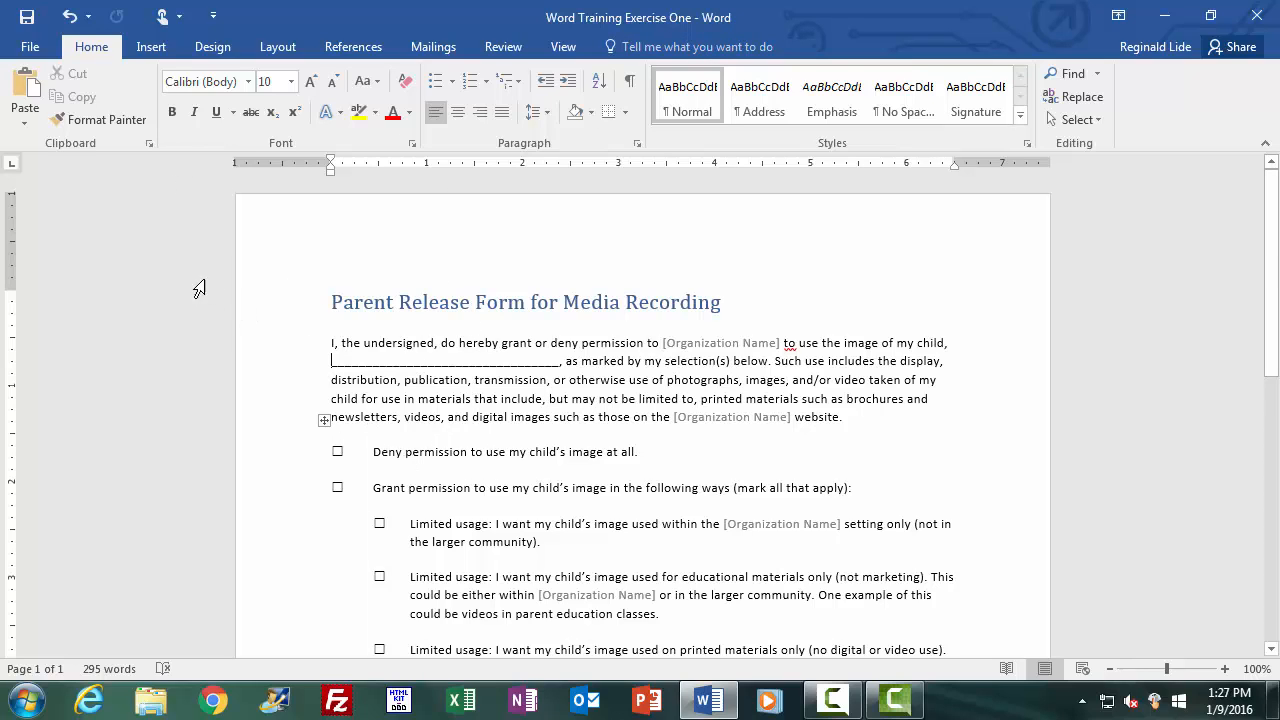
Step: Insert "aaaaaa" before the child's-name blank line and save the document
left_click(37, 47)
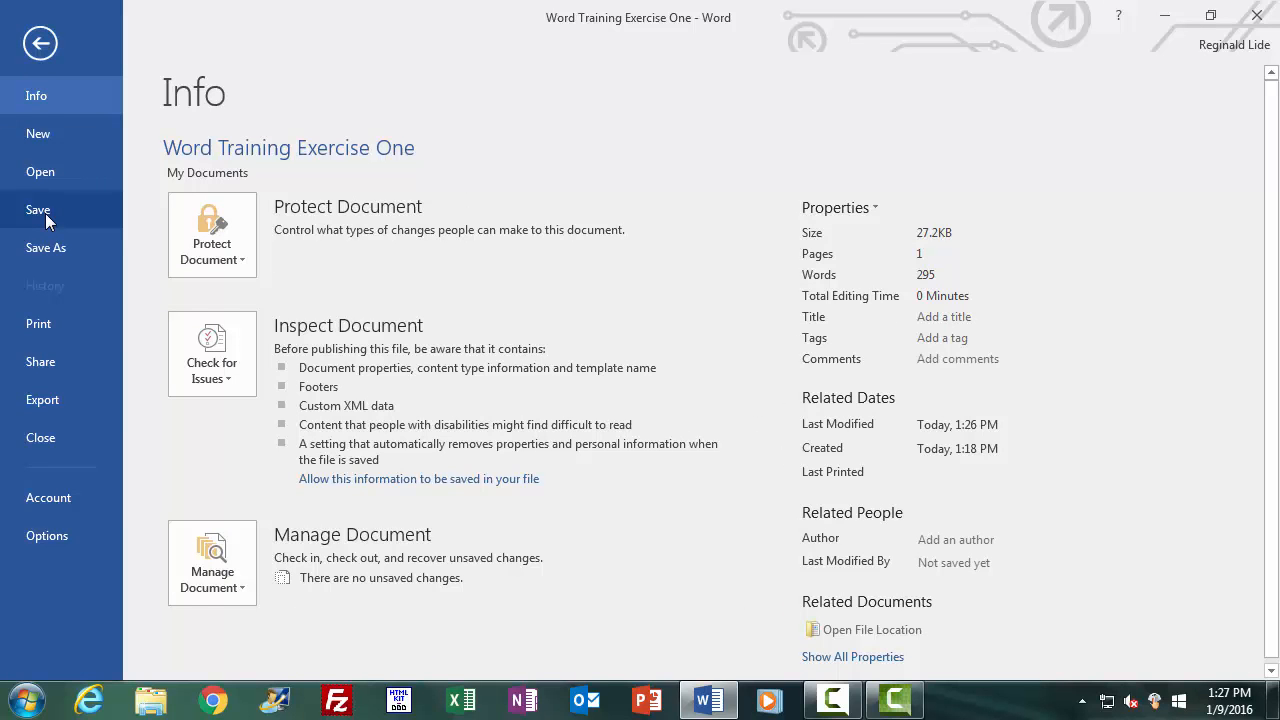
left_click(39, 50)
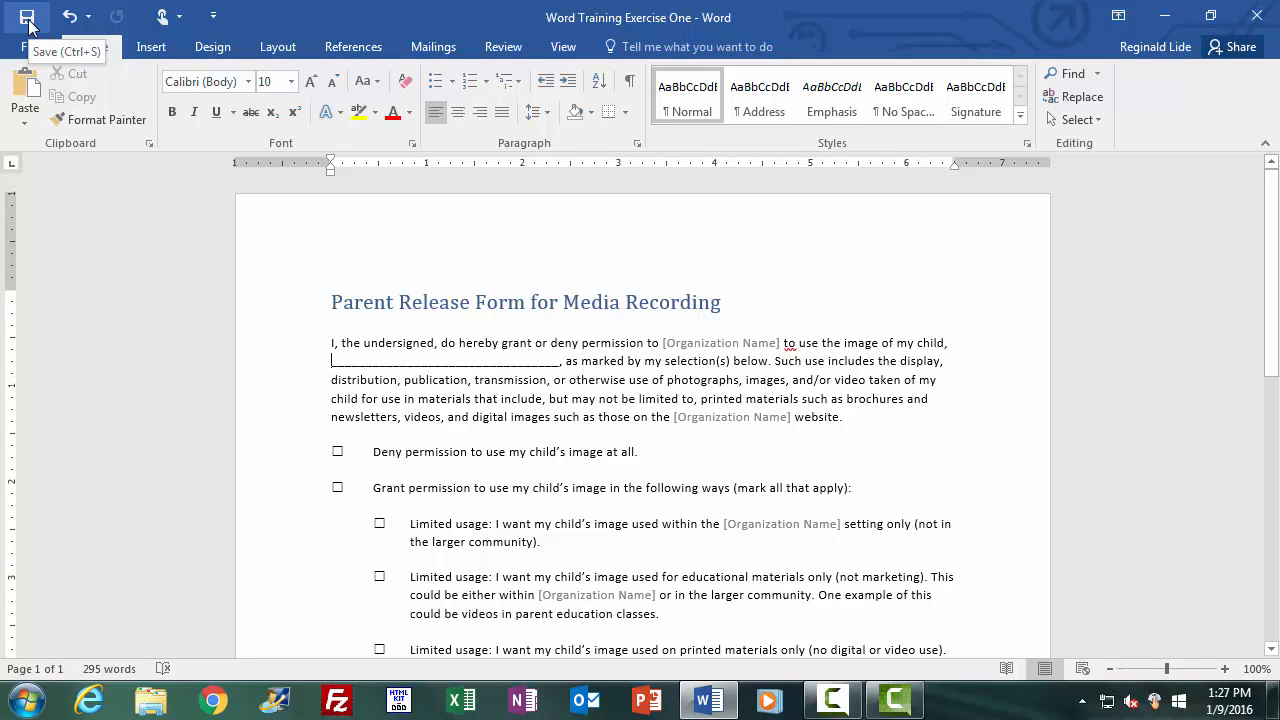
left_click(27, 17)
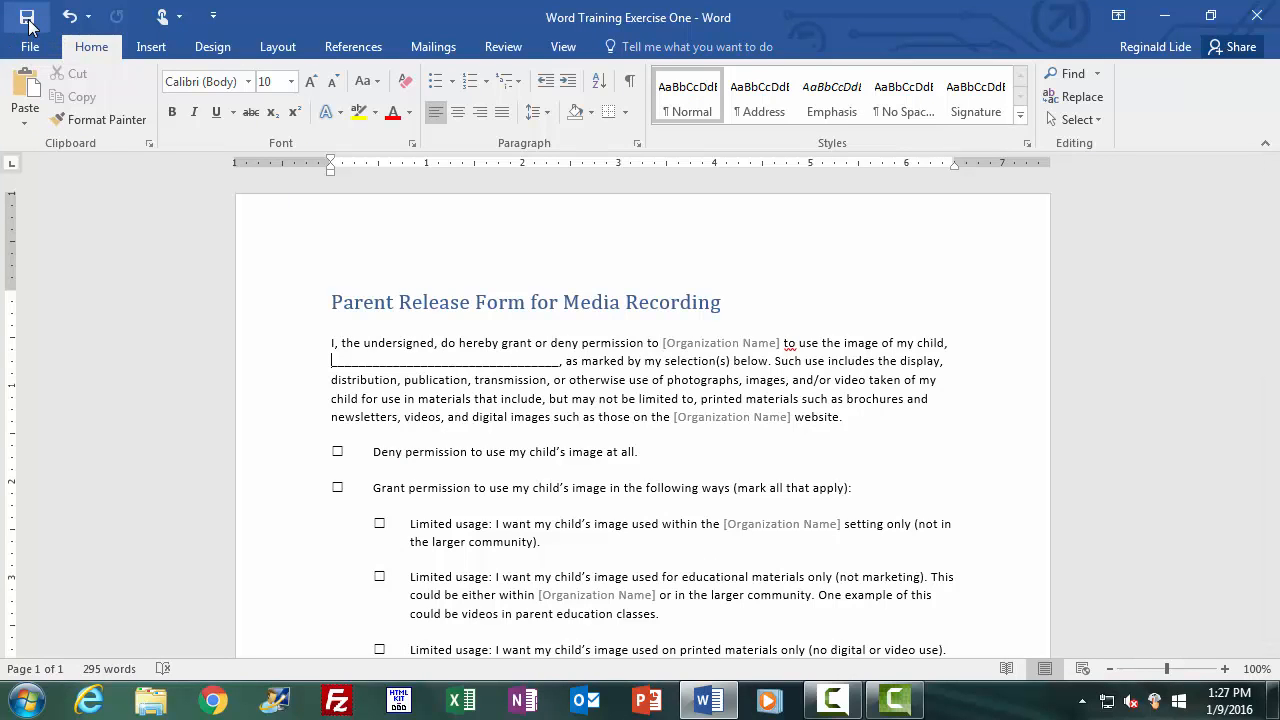
type("a")
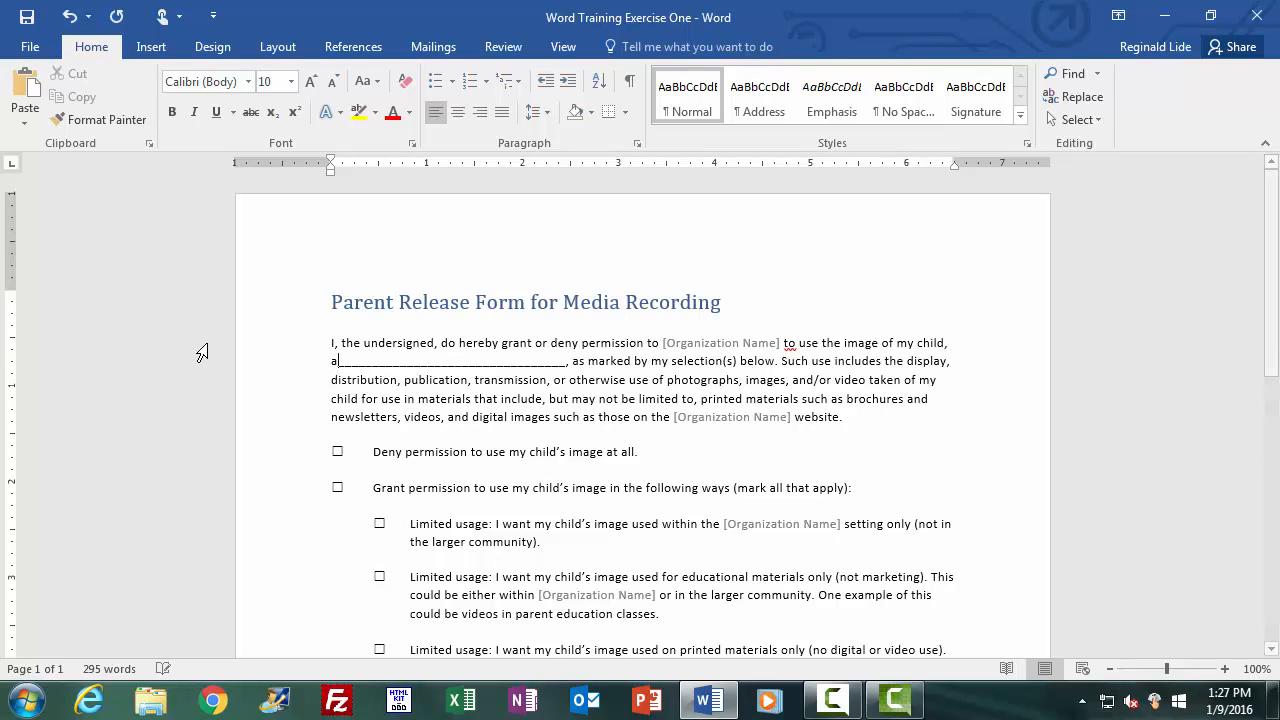
type("aaaaa")
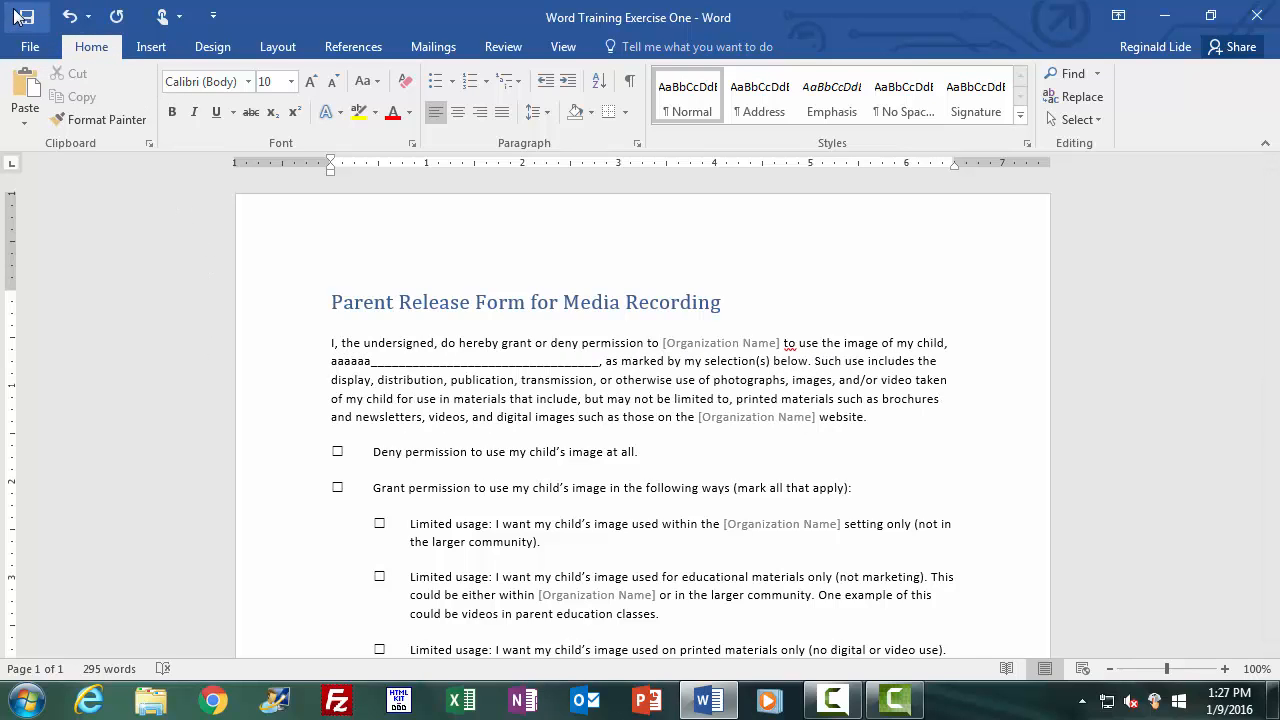
left_click(22, 16)
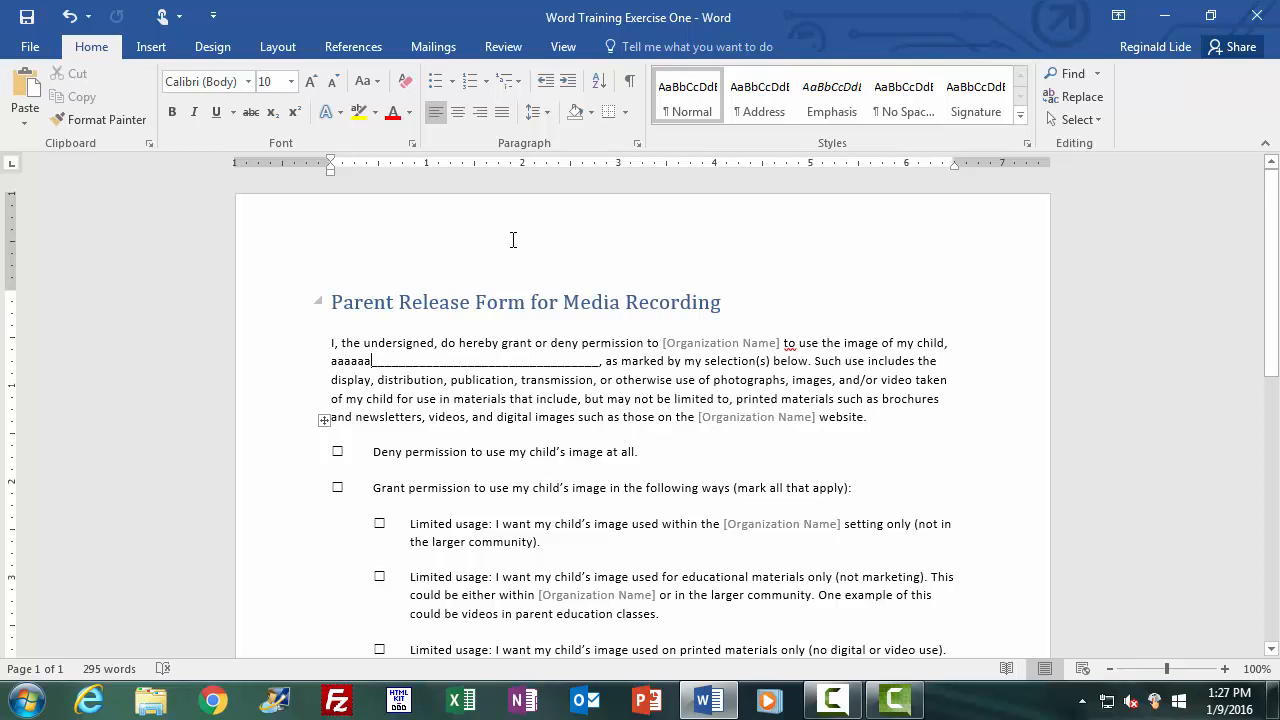
Step: Undo the insertion of "aaaaaa" completely and save the document again
left_click(70, 16)
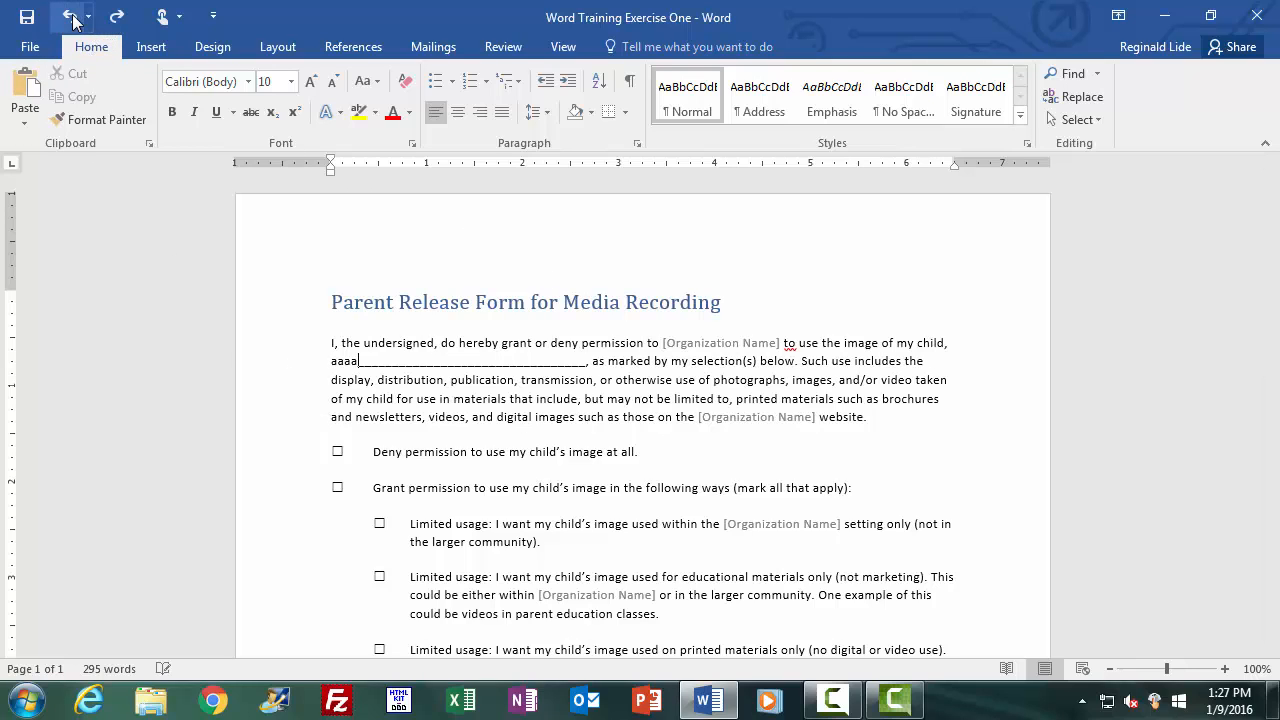
left_click(70, 16)
left_click(70, 16)
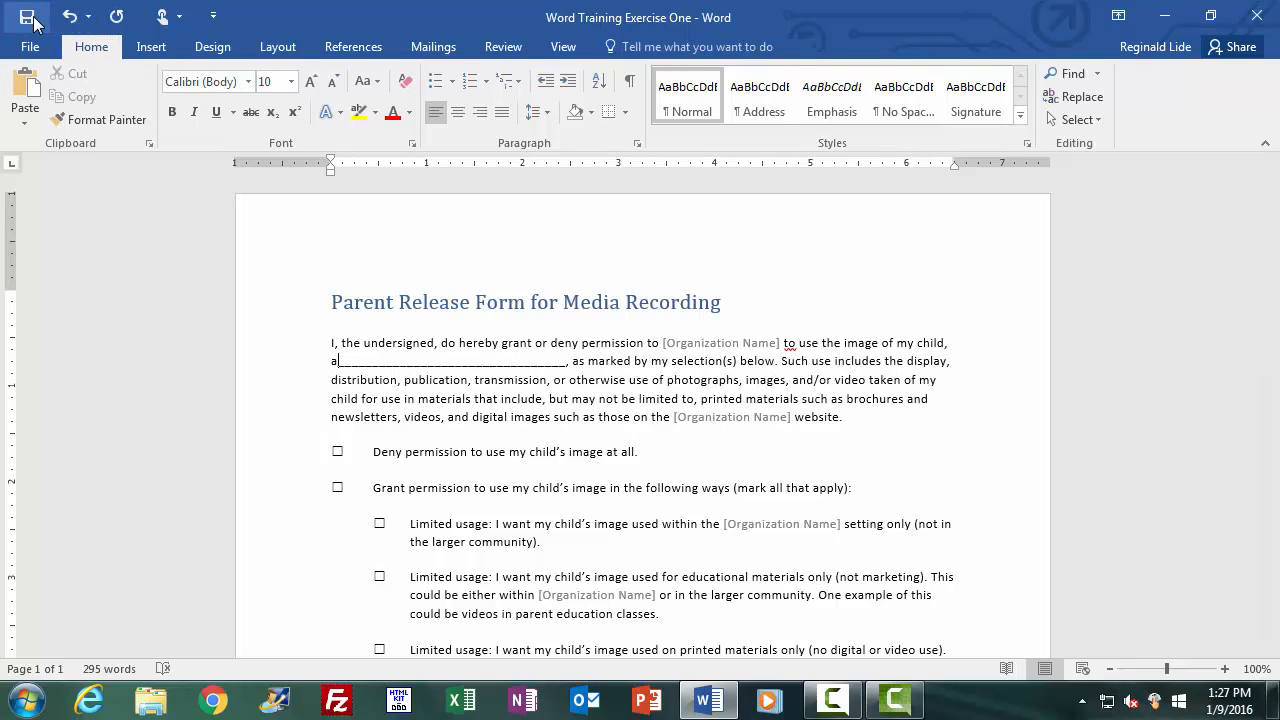
left_click(70, 16)
left_click(24, 17)
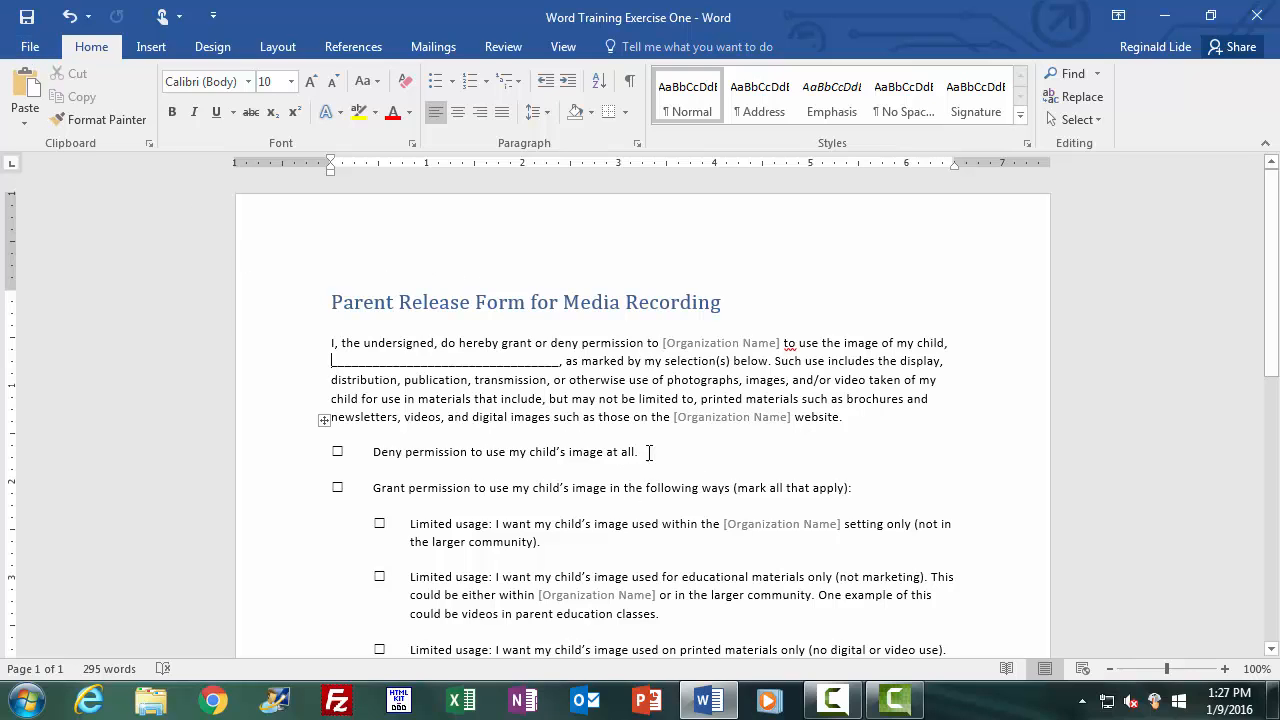
left_click(28, 52)
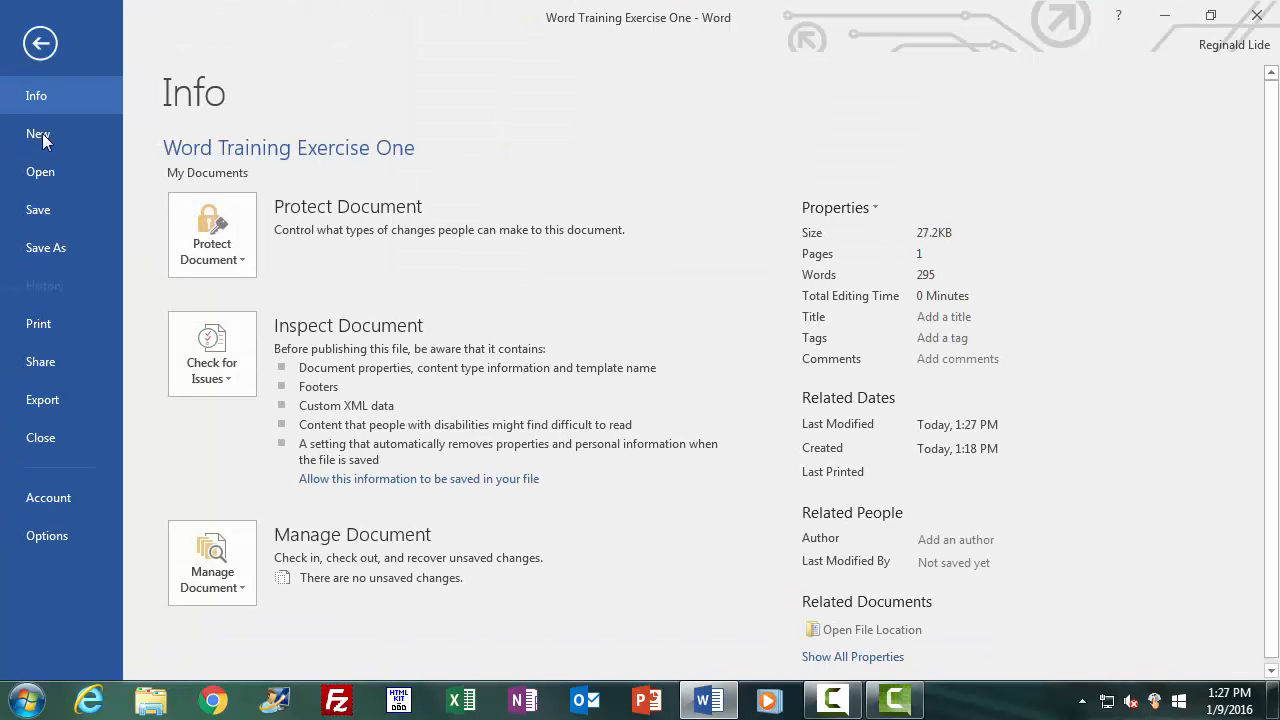
left_click(40, 210)
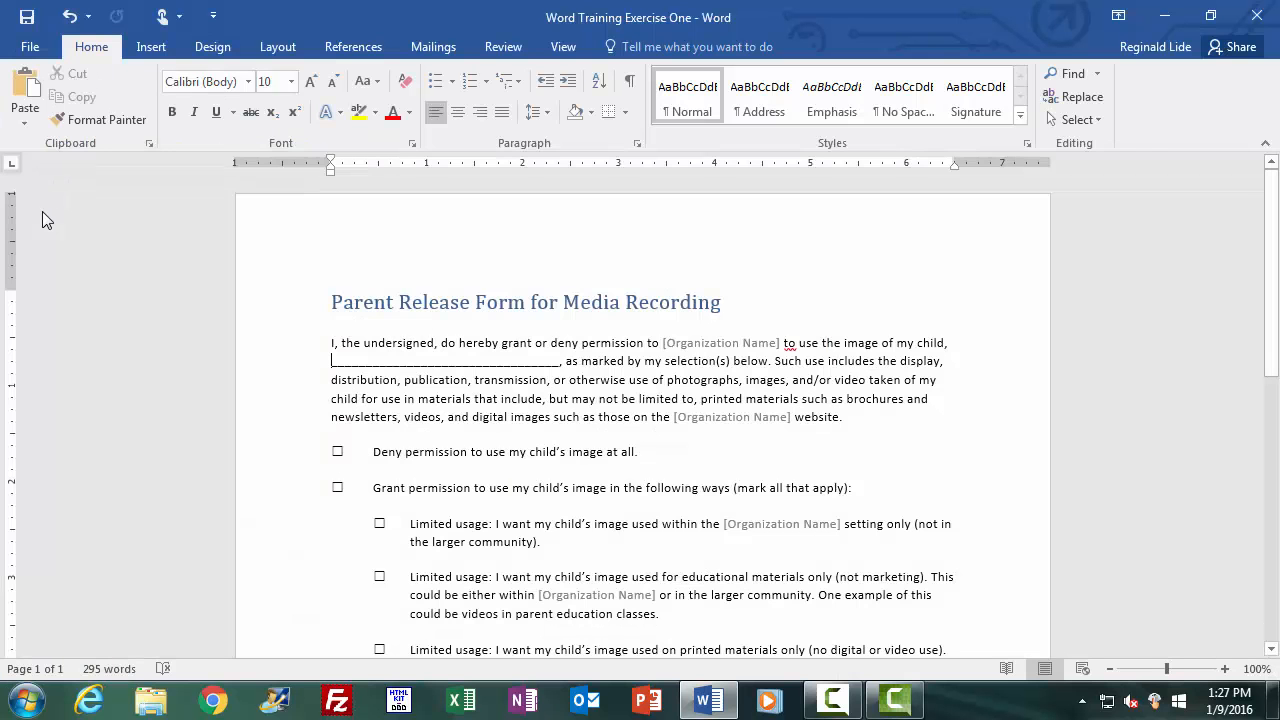
left_click(29, 23)
Step: Insert "xxxxxx" before the child's-name blank line and try to close the document, cancelling at the save prompt
type("xxxxxx")
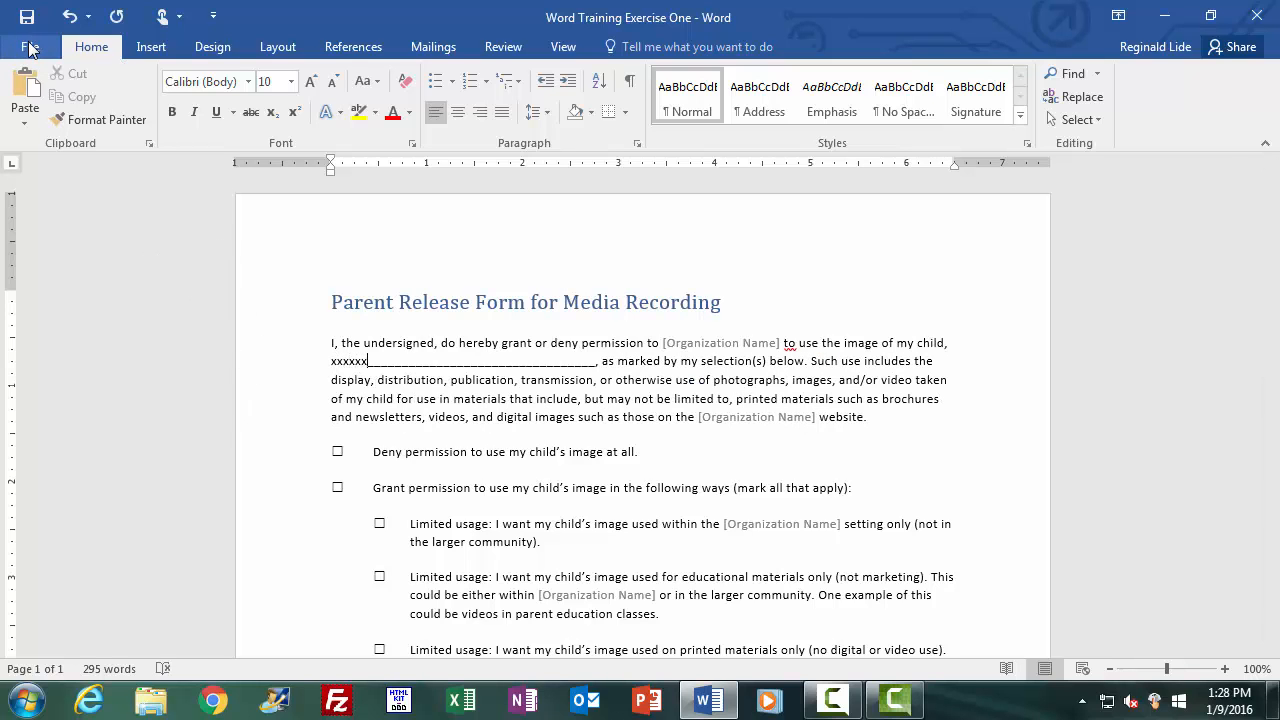
left_click(30, 49)
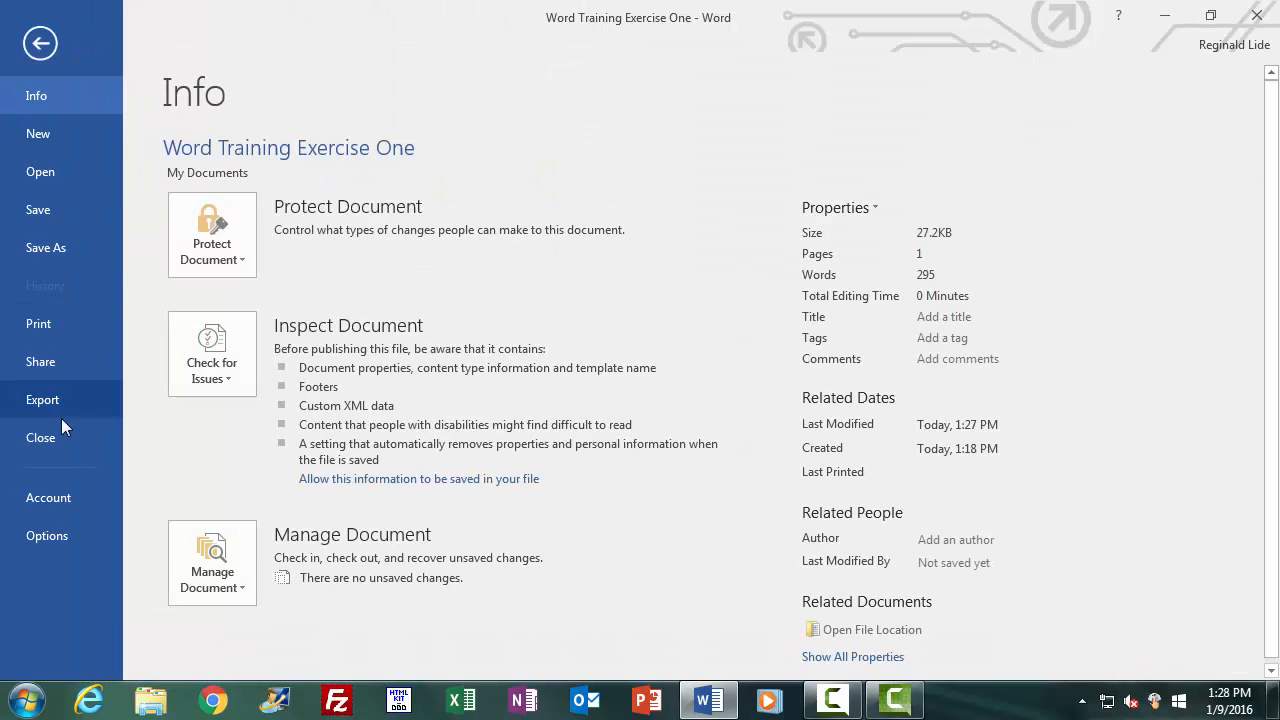
left_click(57, 444)
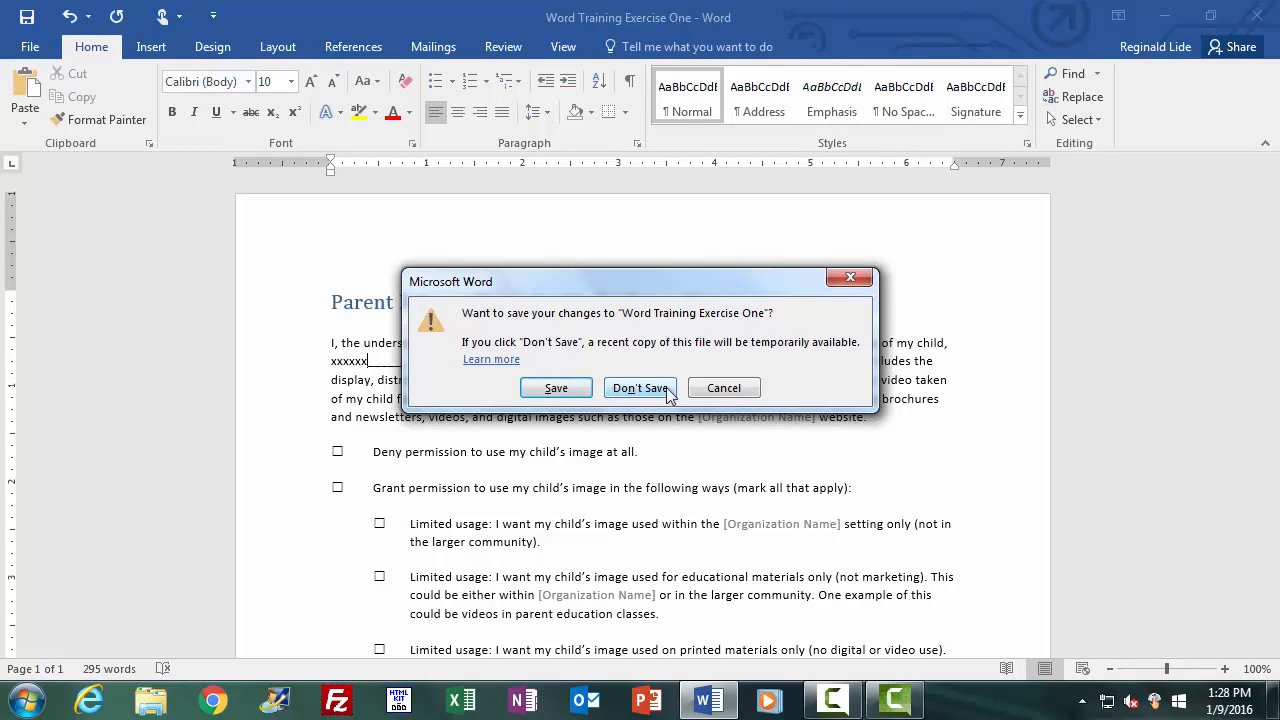
left_click(728, 389)
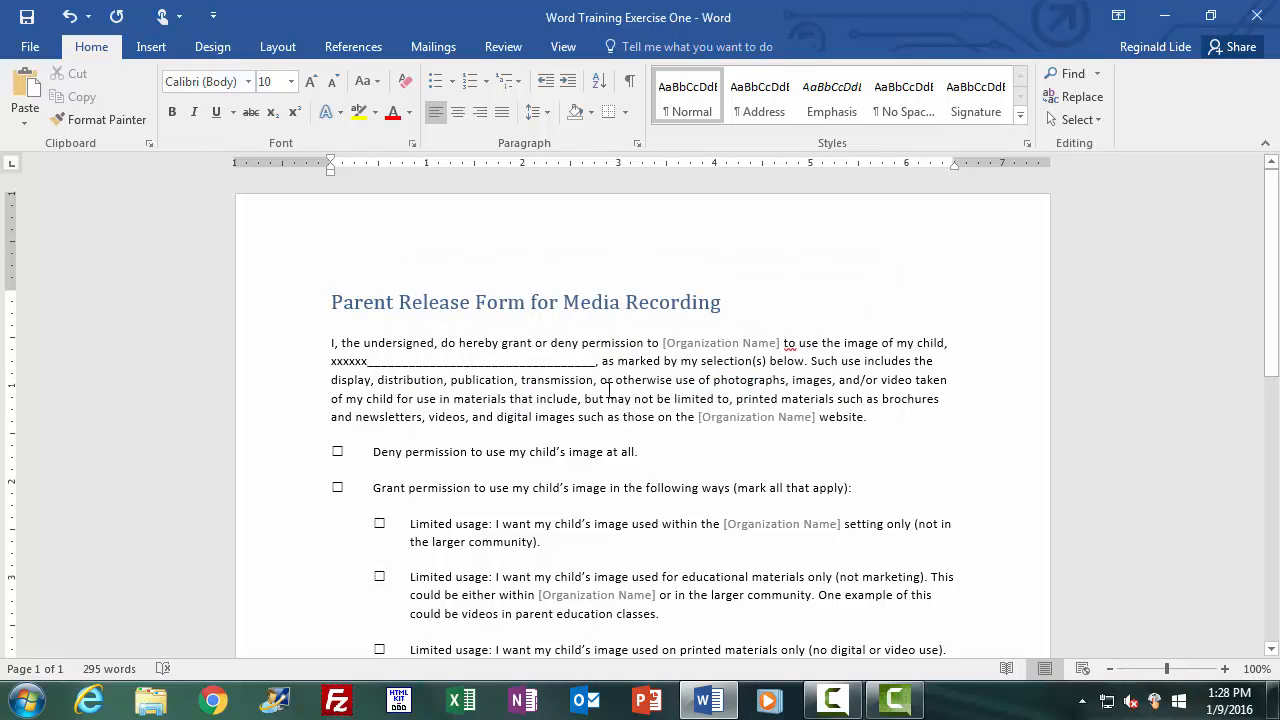
Step: Delete the "xxxxxx" before the child's-name blank line and save the document
key("BackSpace")
key("BackSpace")
key("BackSpace")
key("BackSpace")
key("BackSpace")
key("BackSpace")
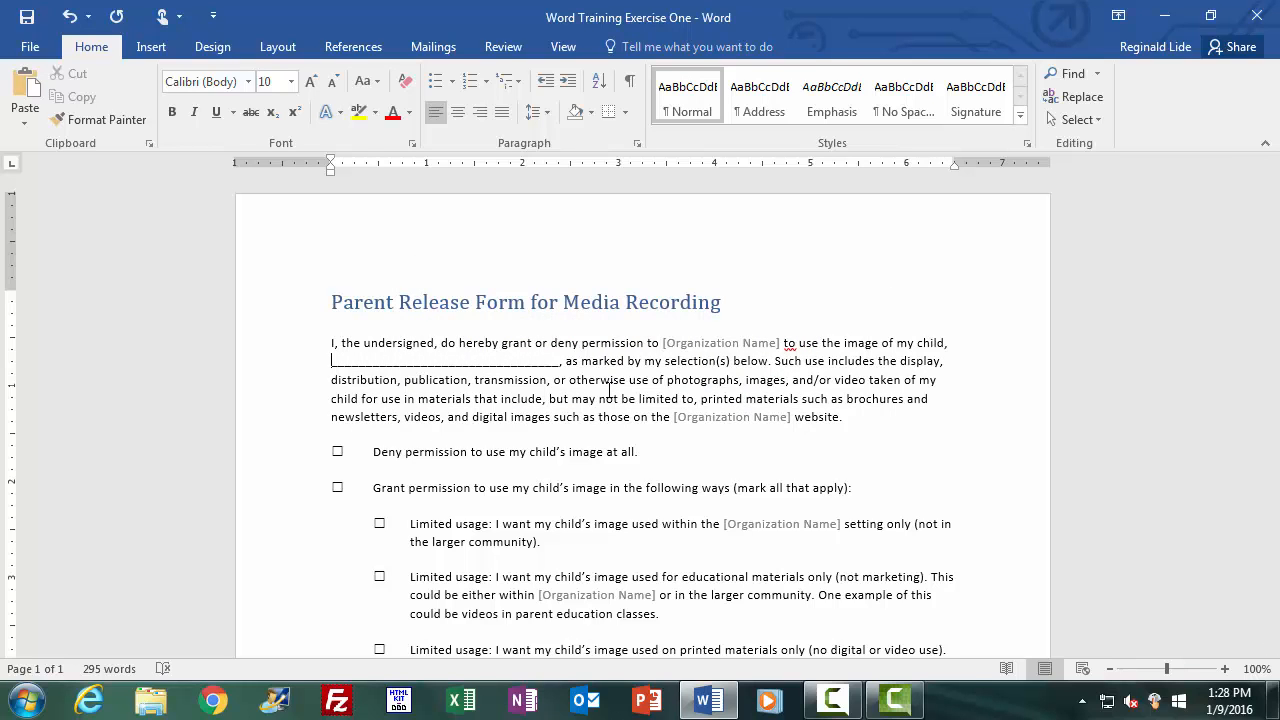
left_click(27, 17)
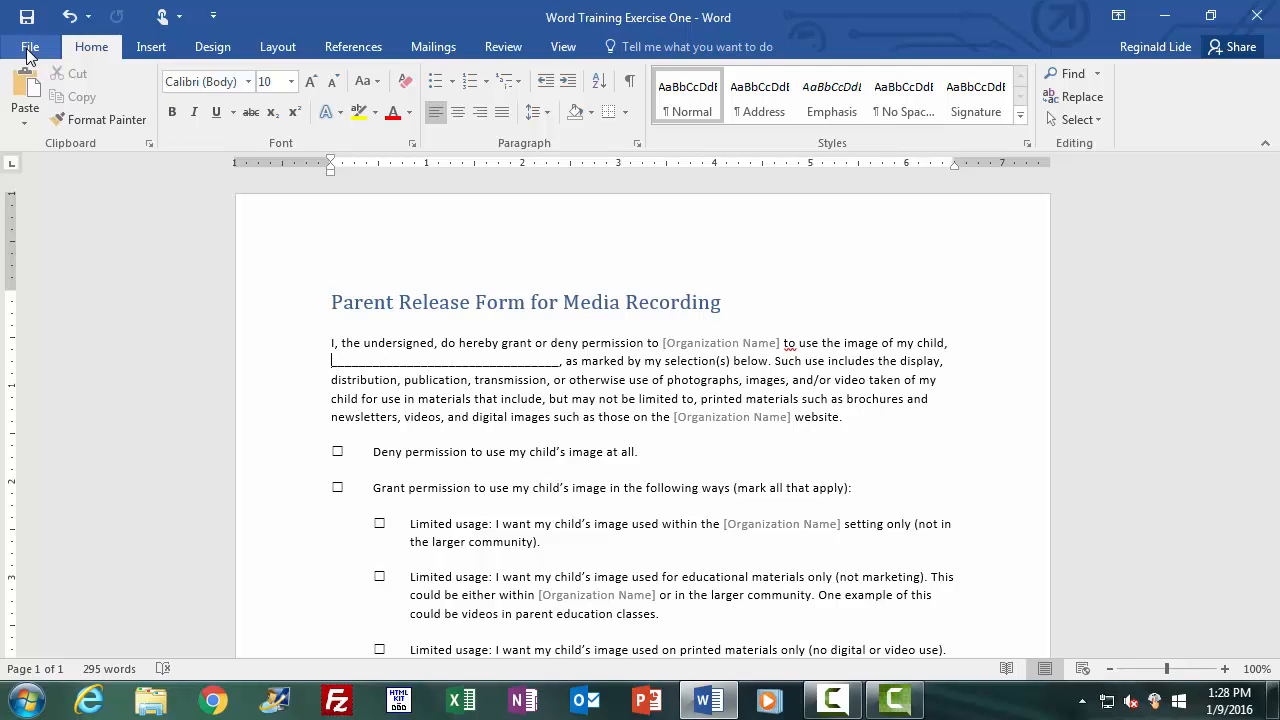
Step: Look at the Save As locations for the document and return to it without saving a copy
left_click(29, 48)
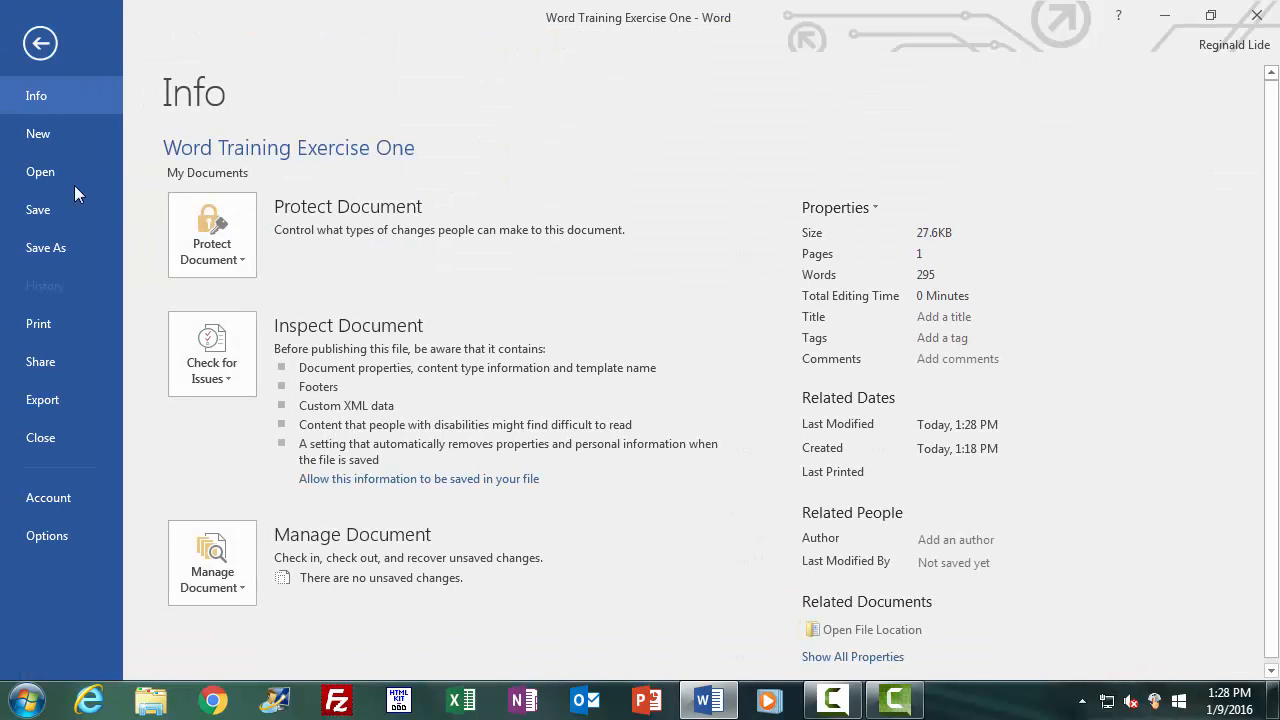
left_click(57, 250)
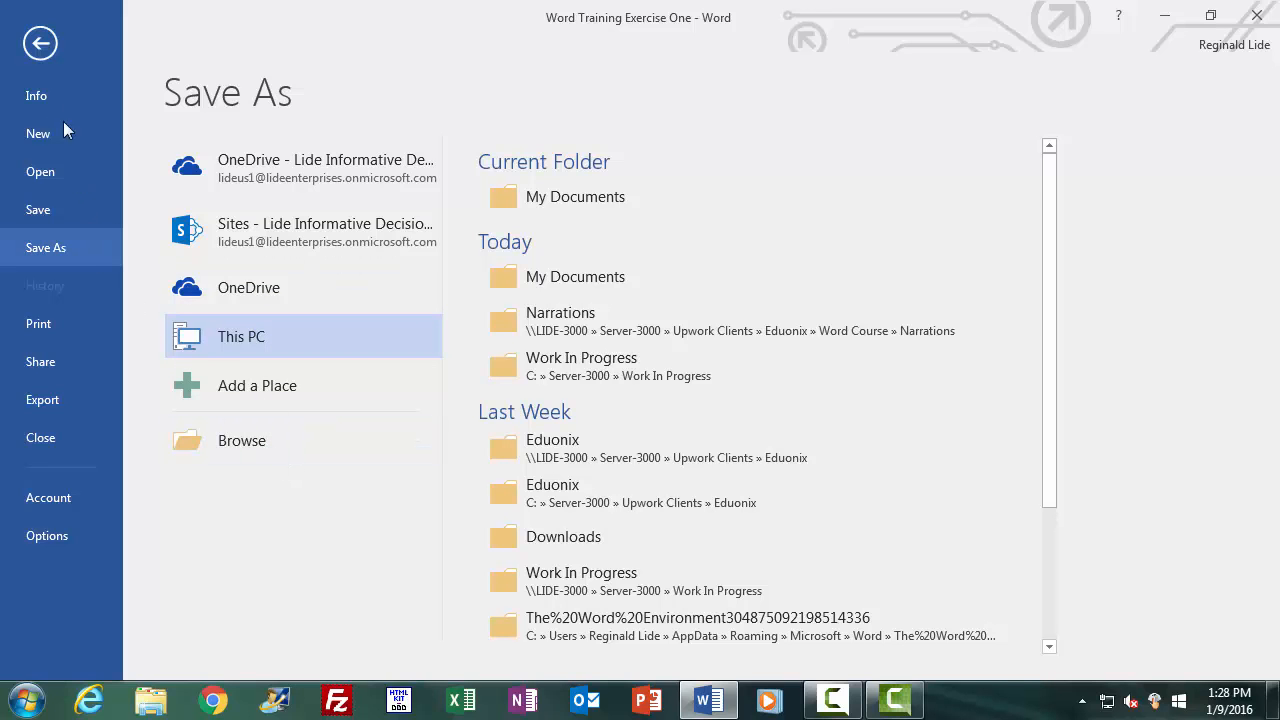
left_click(41, 45)
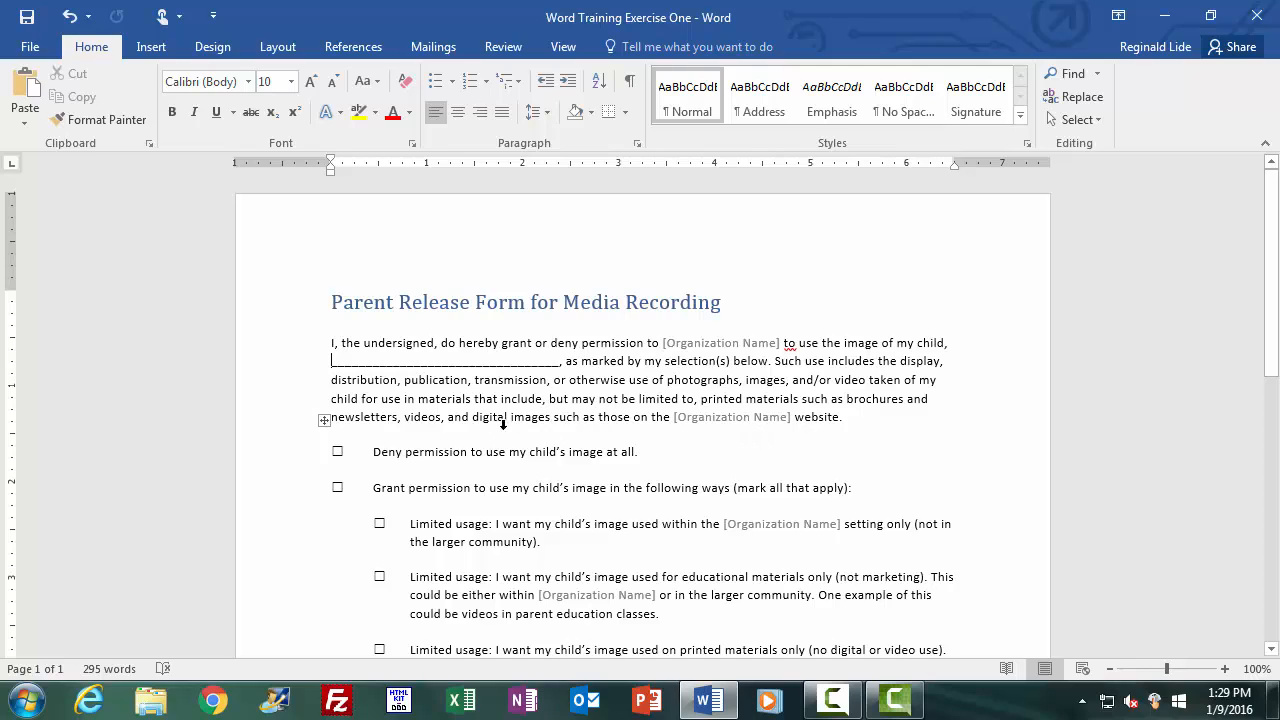
Step: Insert "aaaa" before the child's-name blank line and delete it again
left_click(328, 367)
left_click(614, 378)
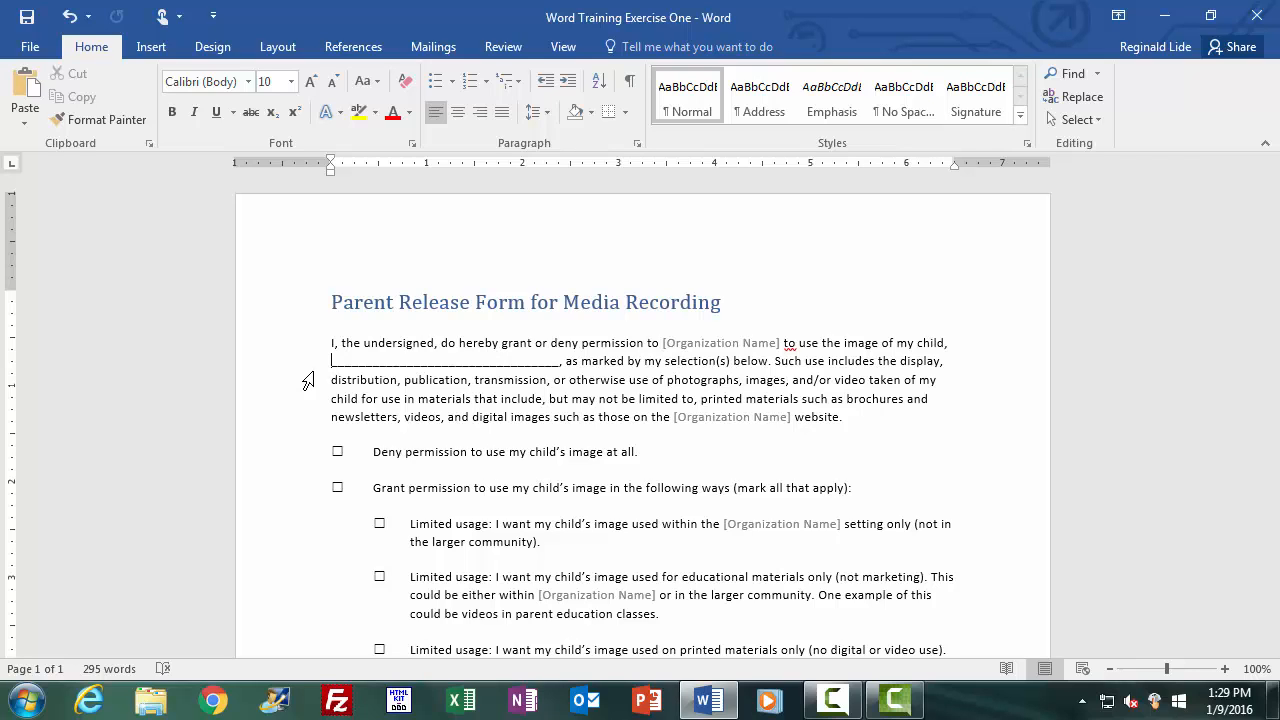
type("aaaa")
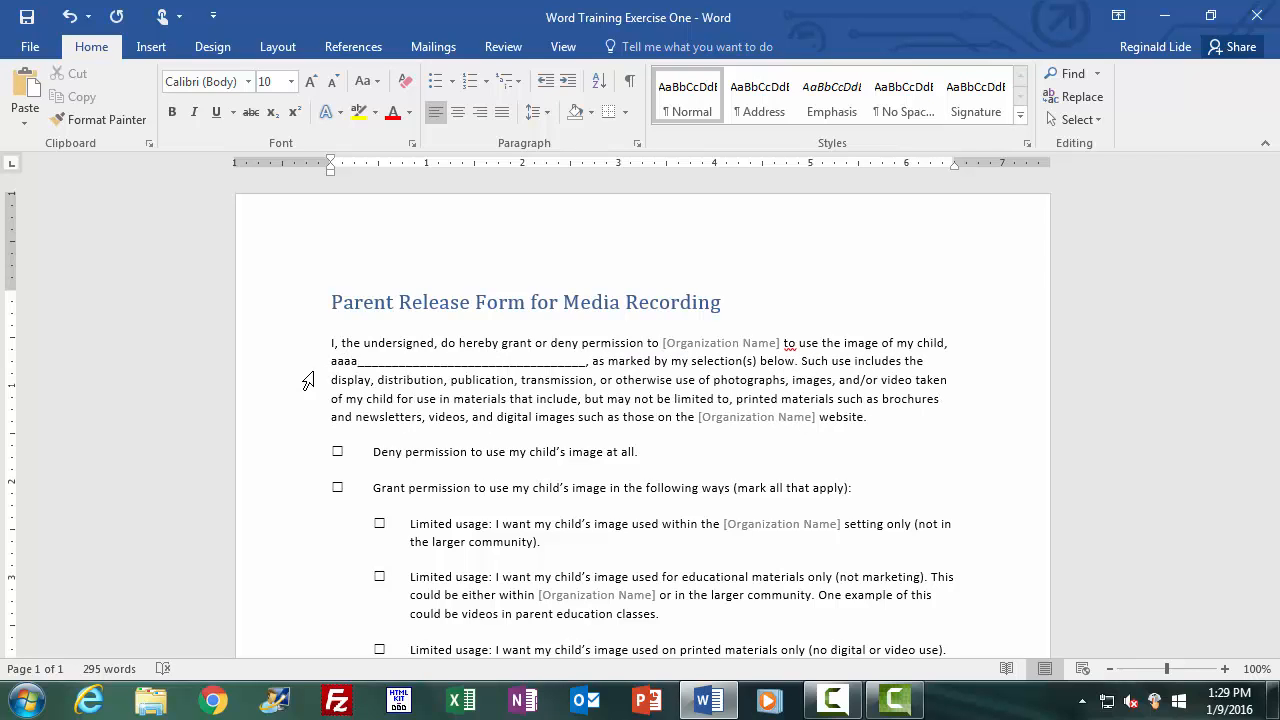
key("BackSpace")
key("BackSpace")
key("BackSpace")
key("BackSpace")
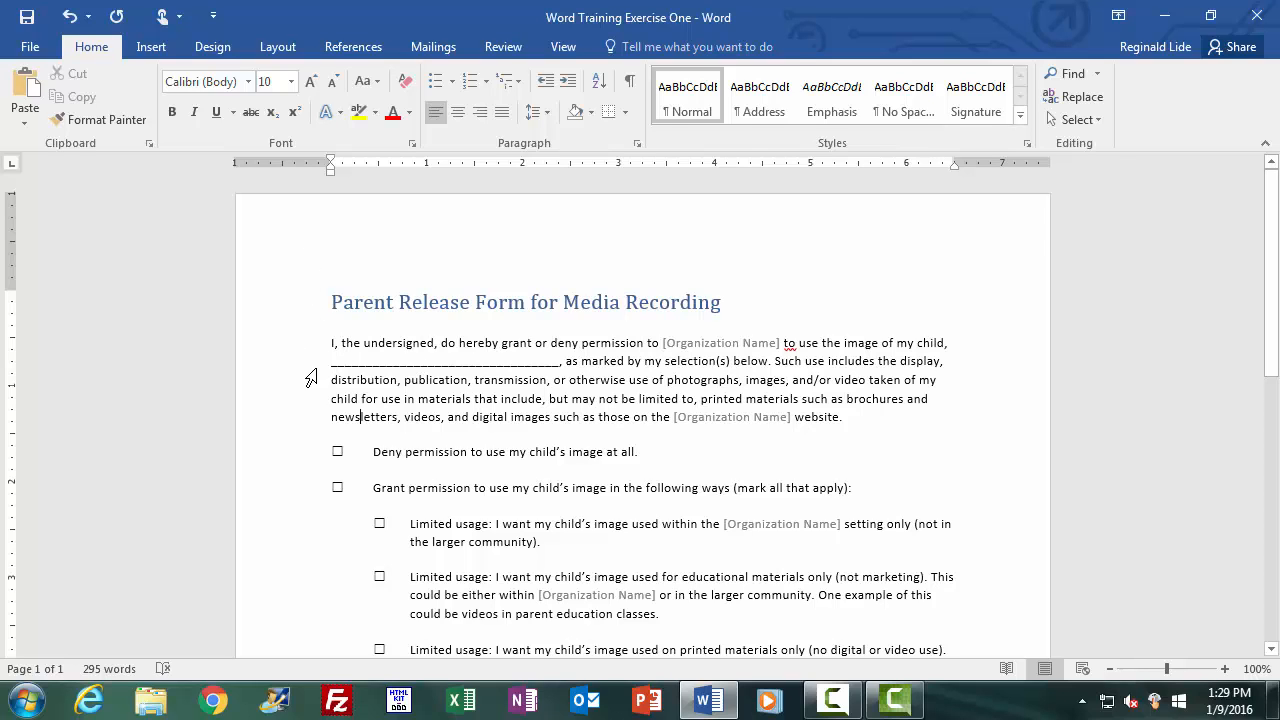
Step: Move the text cursor through the form line by line, a page at a time and character by character
key("Up")
key("Up")
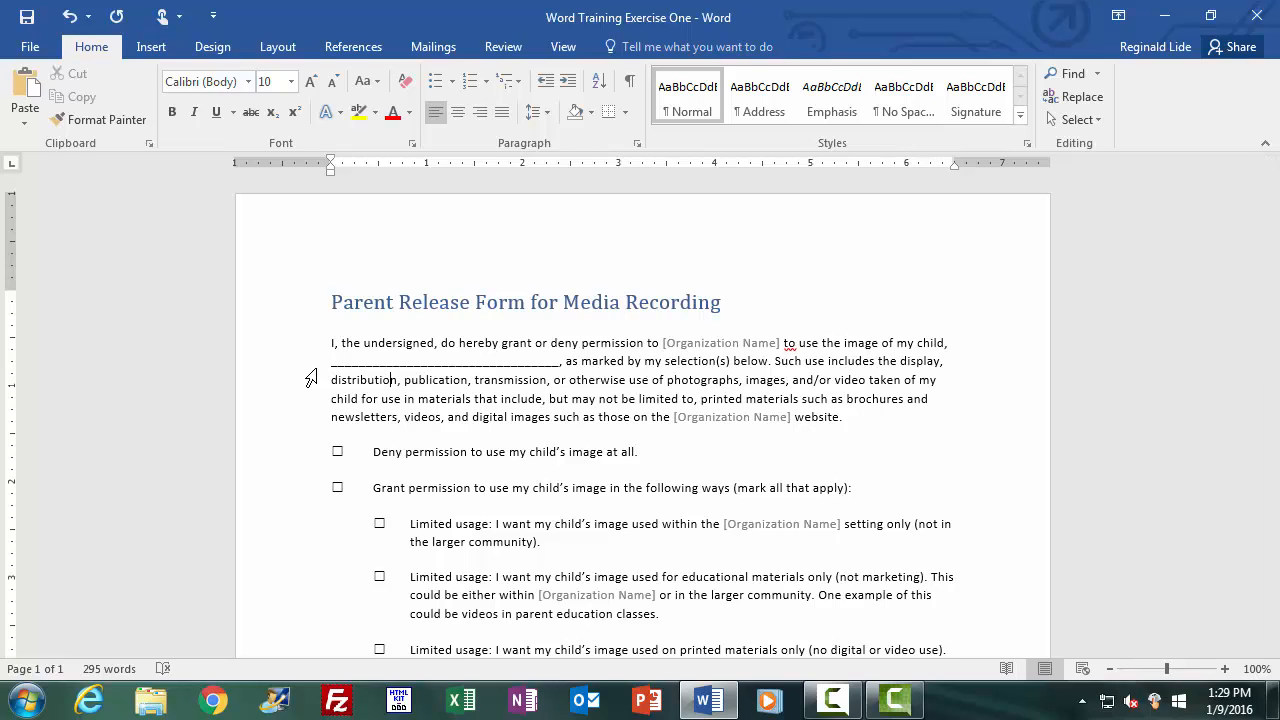
key("Up")
key("Up")
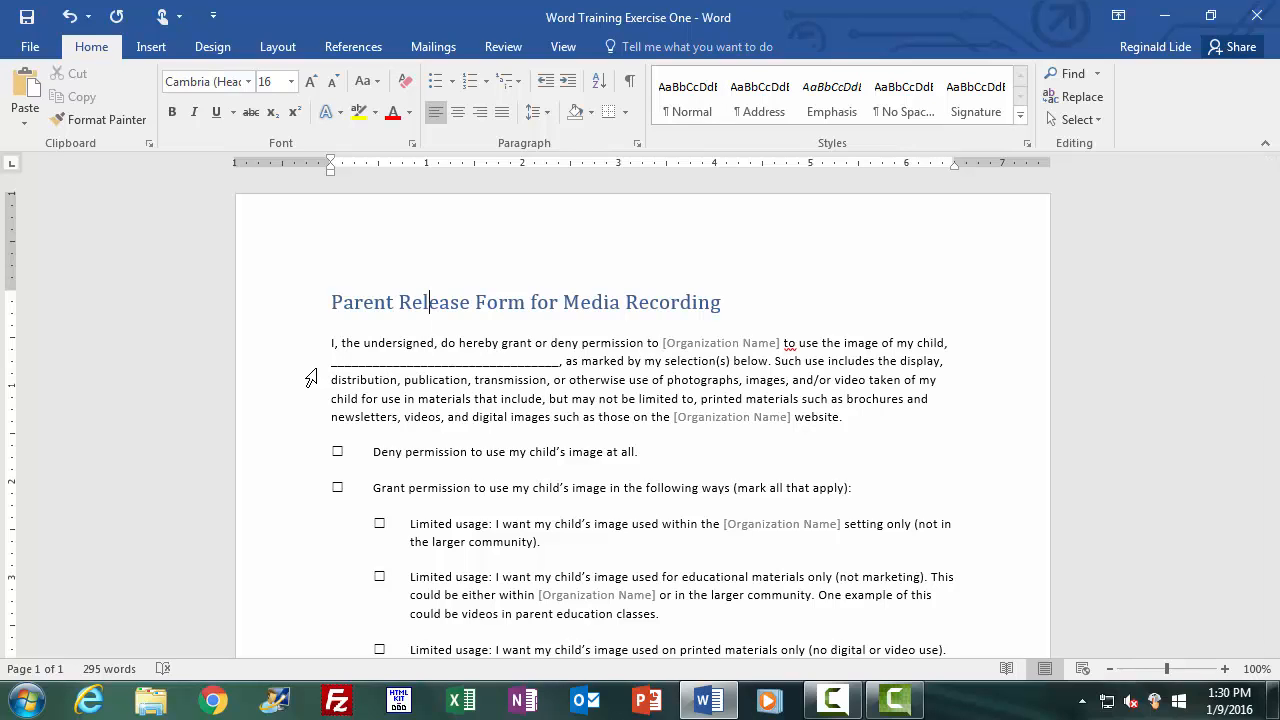
key("Down")
key("Down")
key("Down")
key("Down")
key("Down")
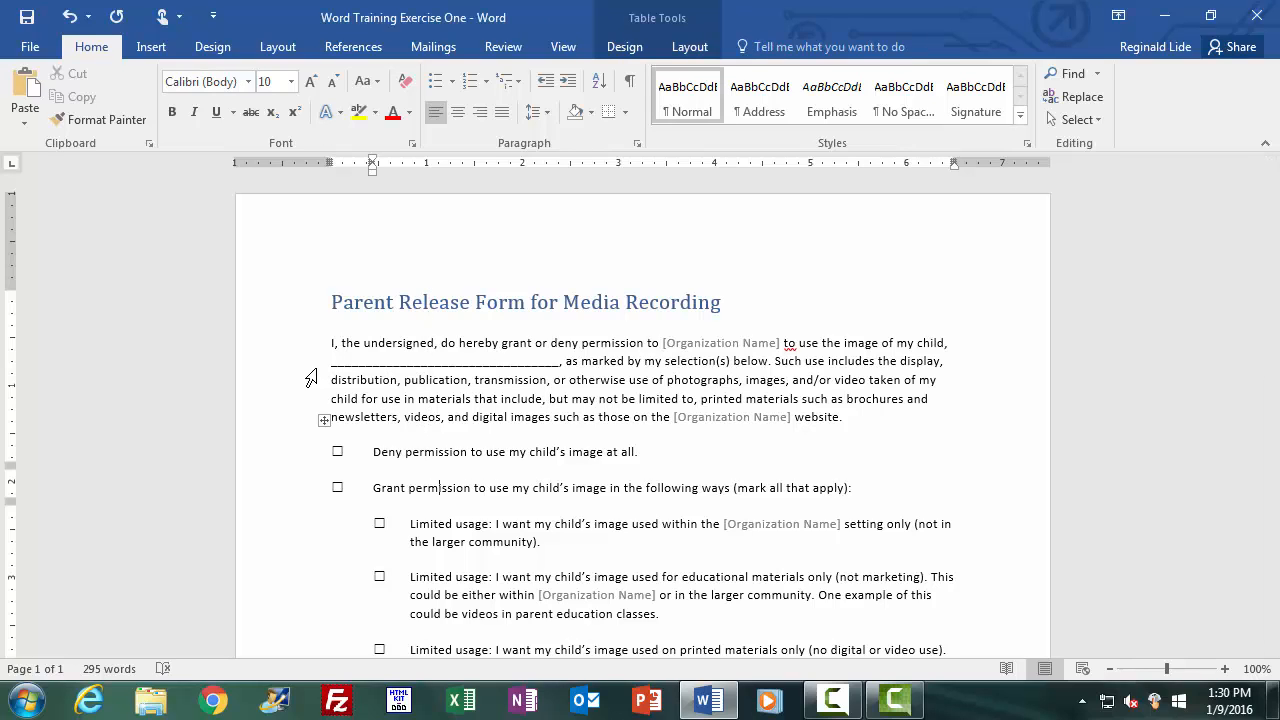
key("Page_Down")
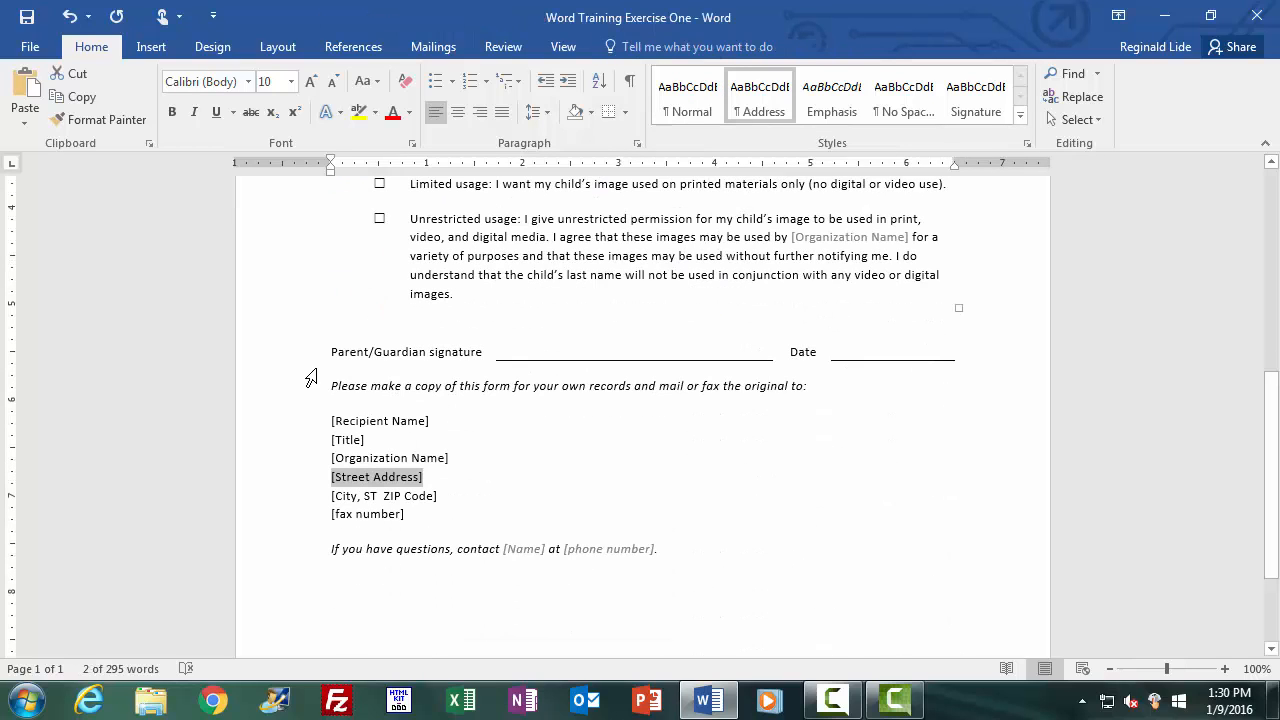
key("Page_Up")
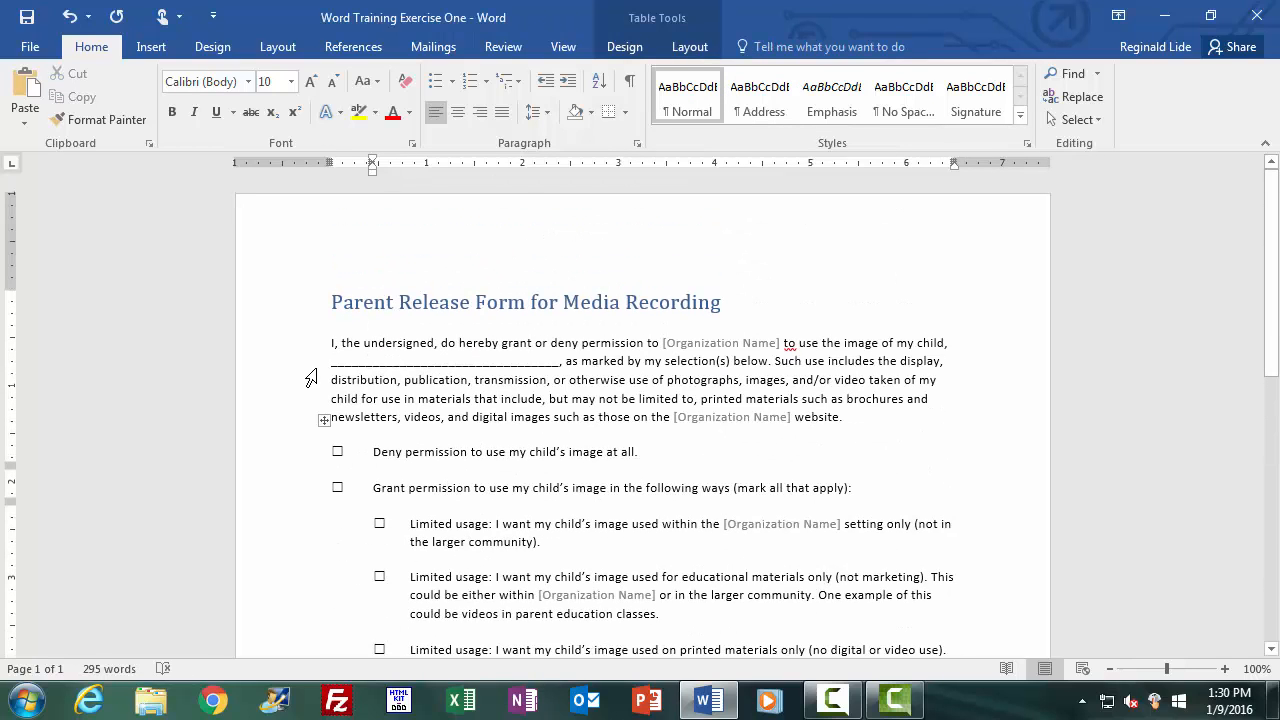
key("Page_Down")
scroll(311, 377, "up", 2)
key("Up")
key("Up")
key("Right")
key("Right")
key("Right")
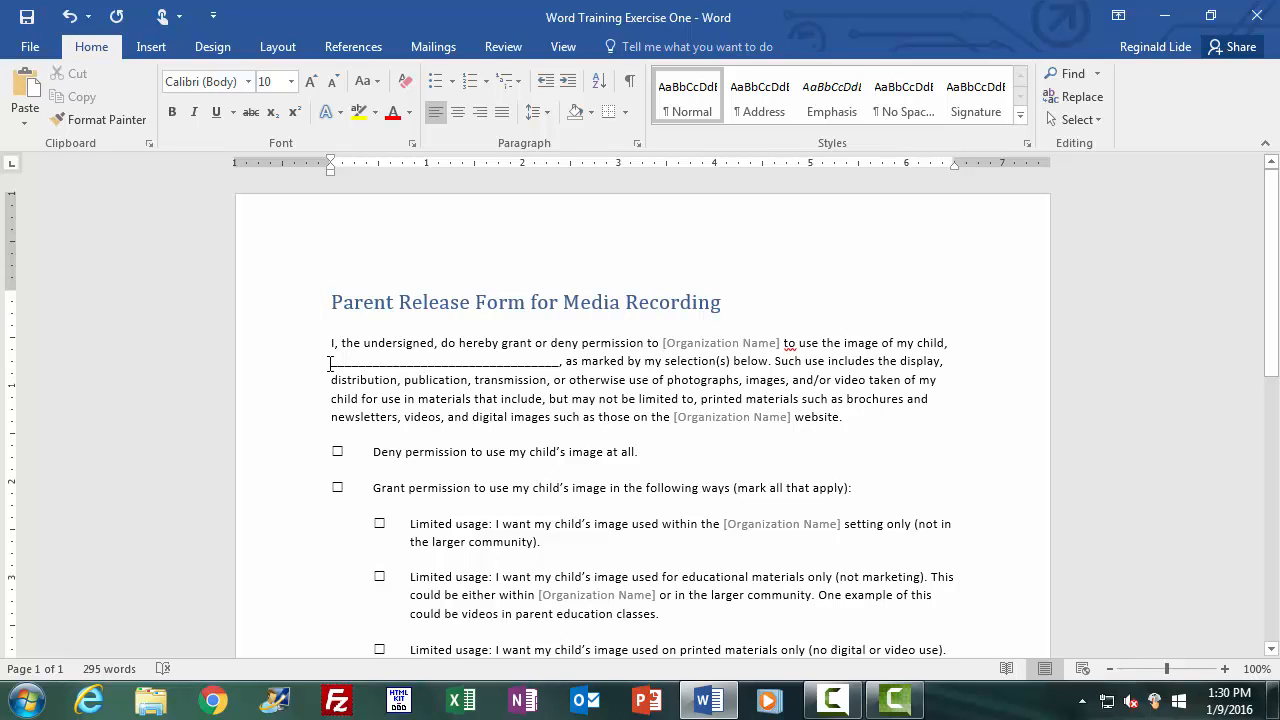
Step: Enter the child's full name directly before the blank line in the opening paragraph
left_click(330, 362)
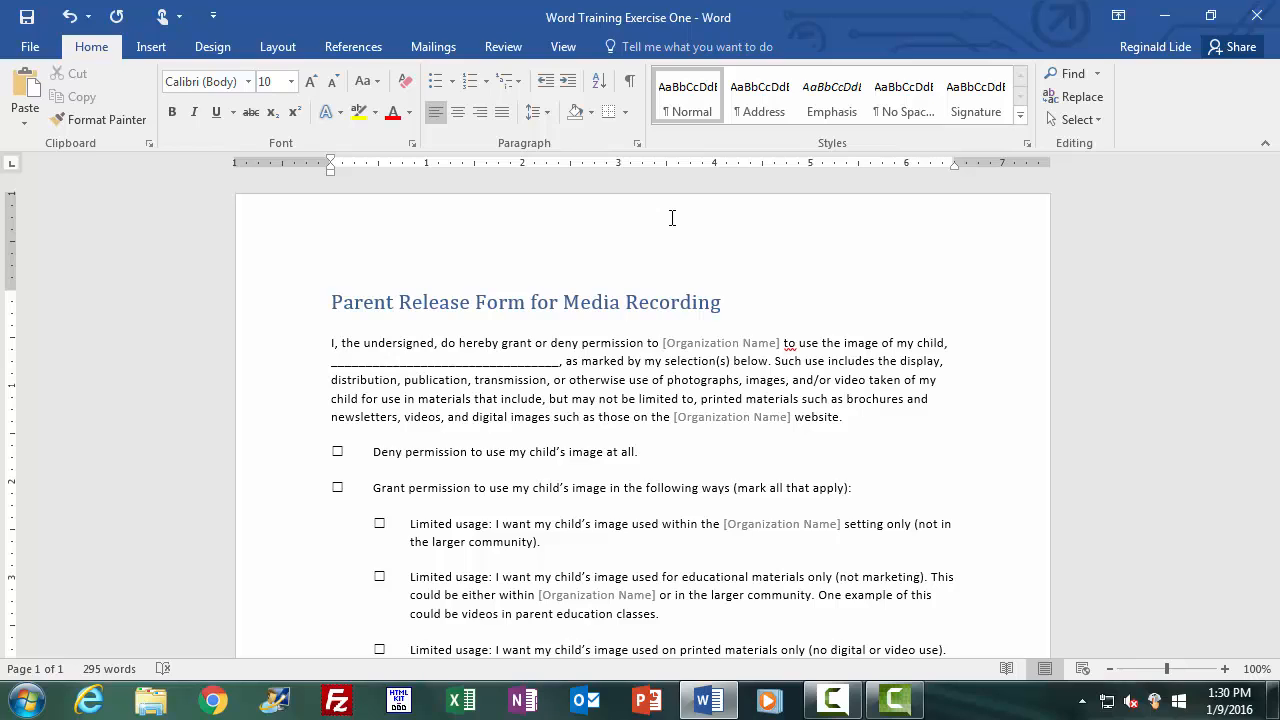
type("Ange")
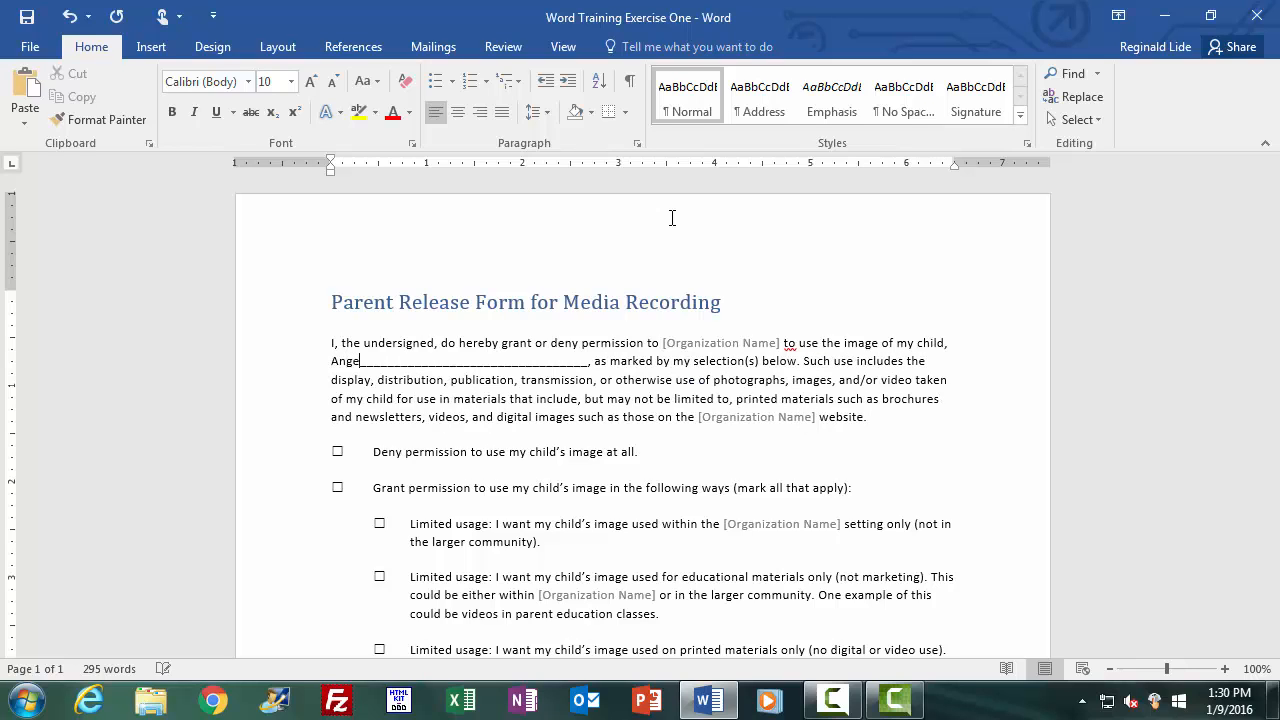
type("lo ")
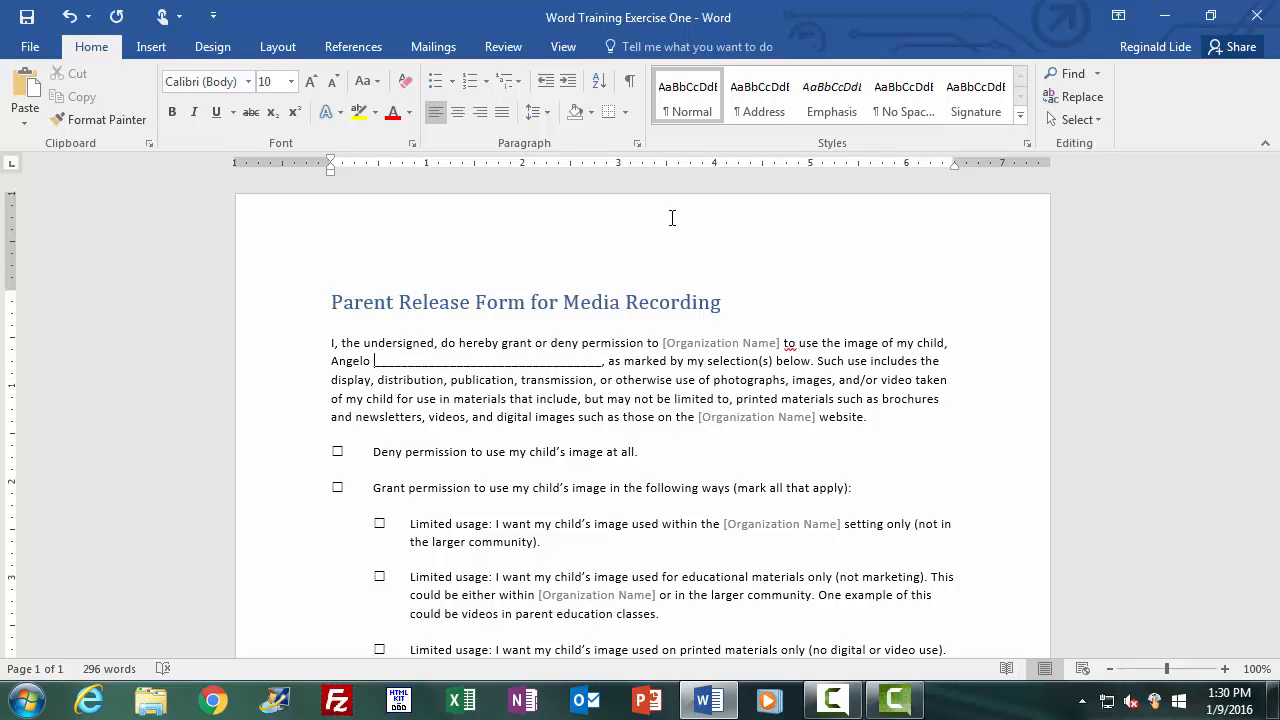
type("Li")
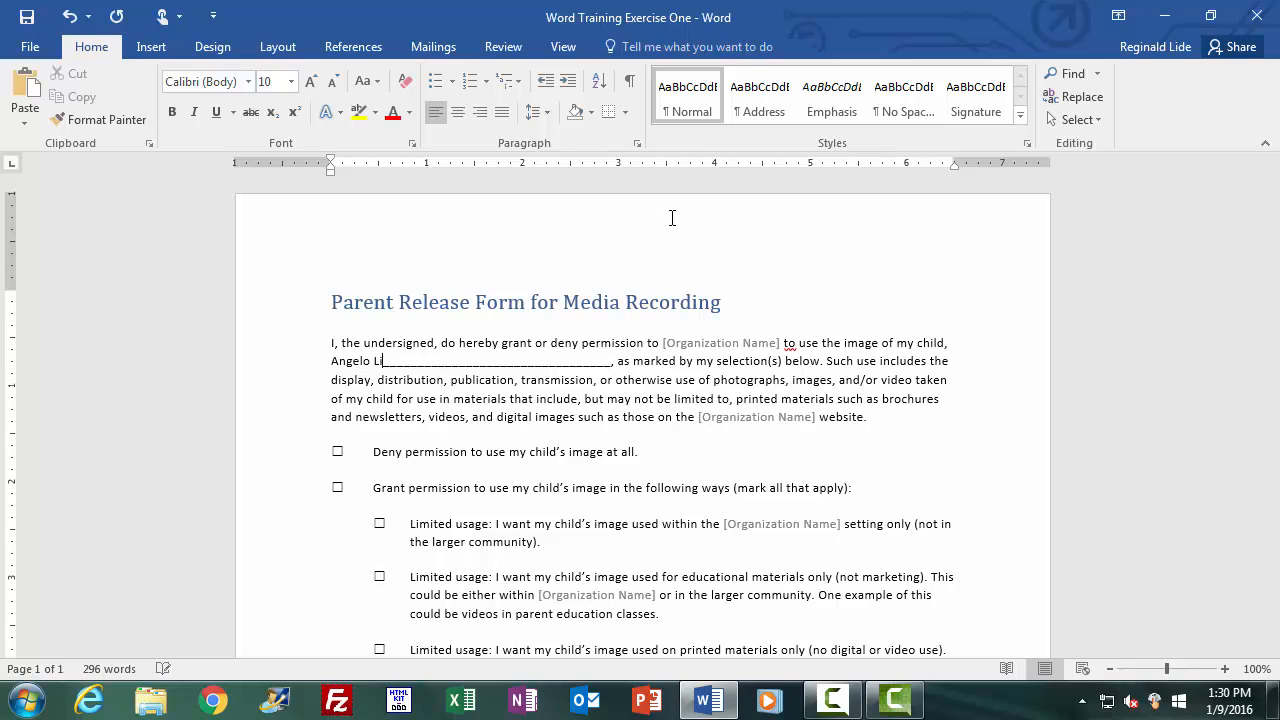
type("de")
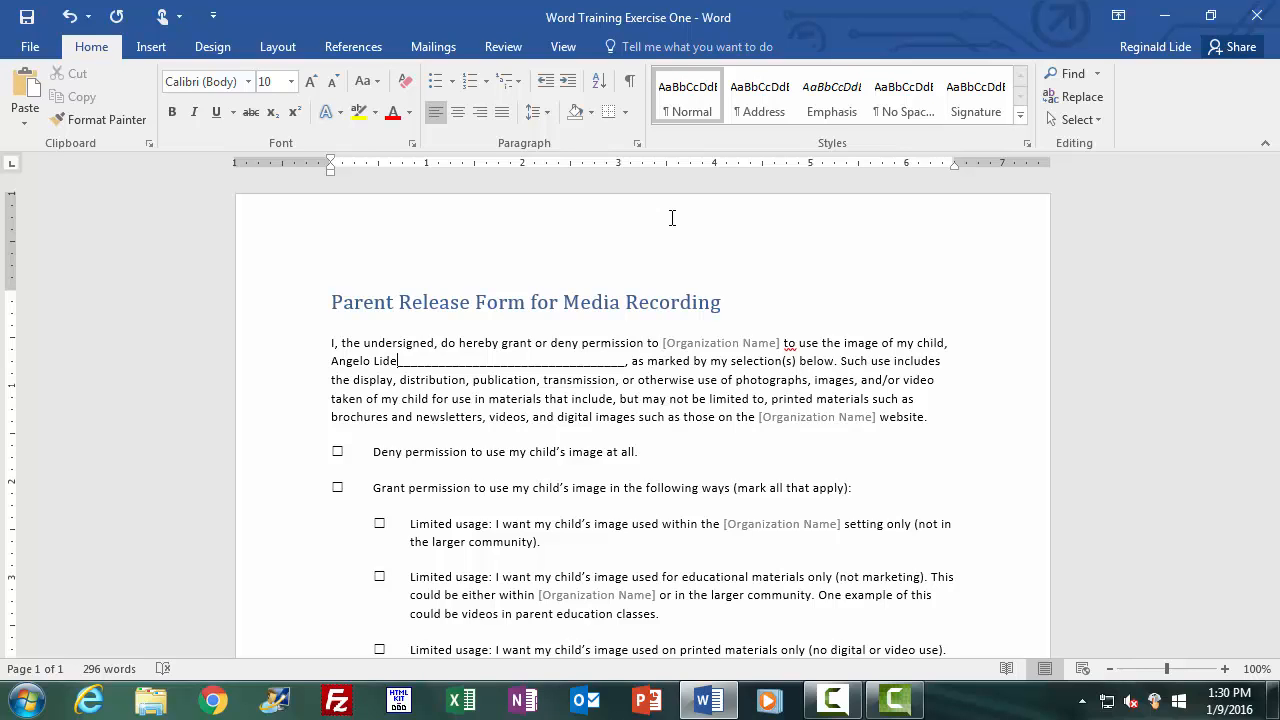
Step: Delete all the underscores between the child's name and the comma in the opening paragraph
key("Delete")
key("Delete")
key("Delete")
key("Delete")
key("Delete")
key("Delete")
key("Delete")
key("Delete")
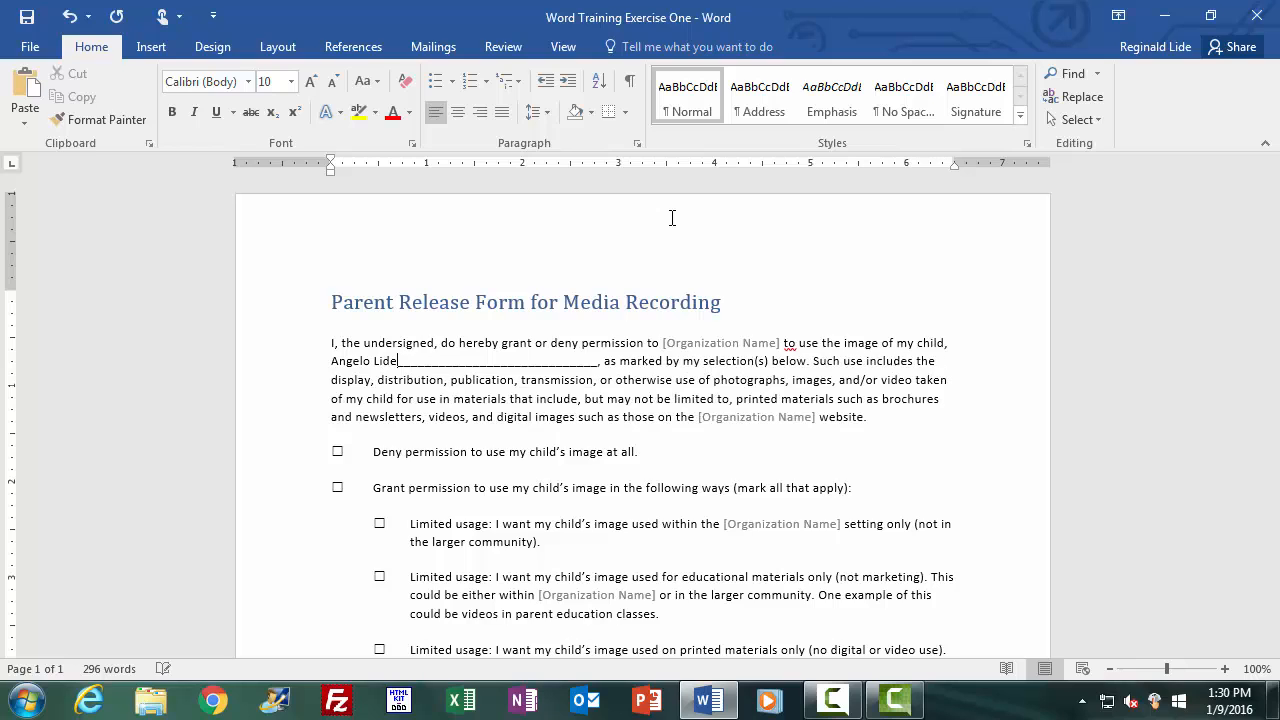
key("Delete")
key("Delete")
key("Delete")
key("Delete")
key("Delete")
key("Delete")
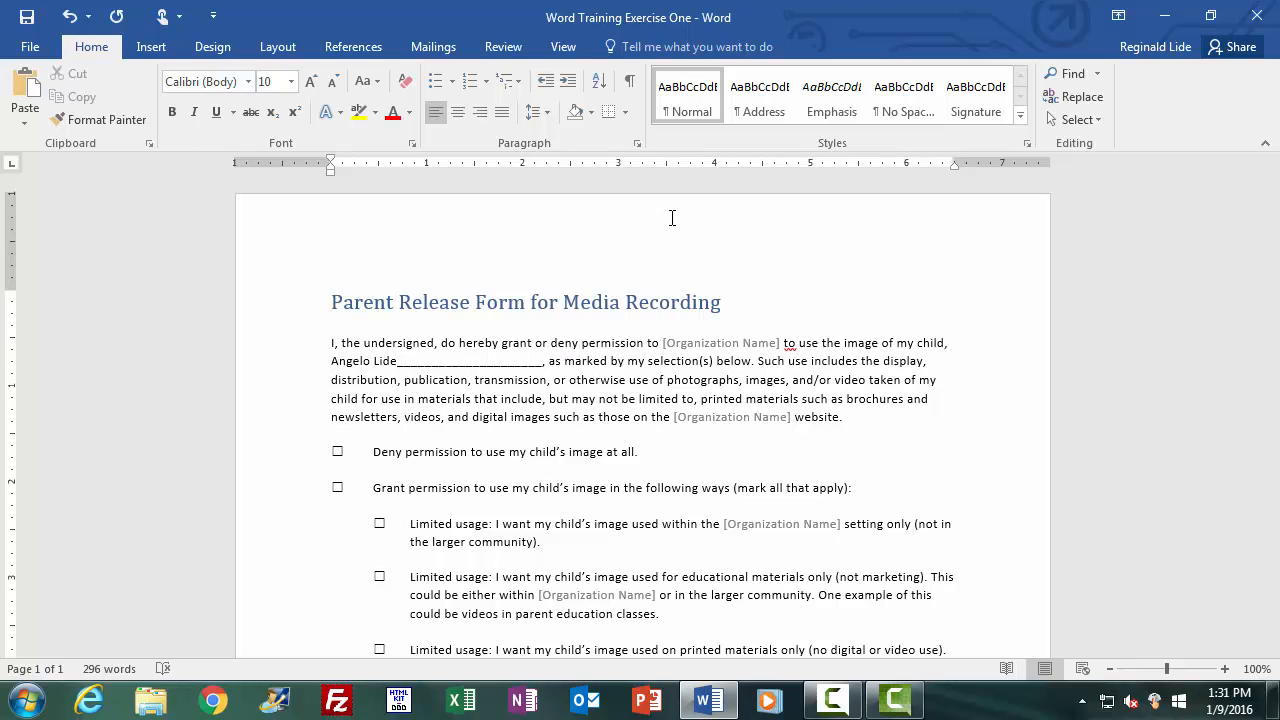
key("Delete")
key("Delete")
key("Delete")
key("Delete")
key("Delete")
key("Delete")
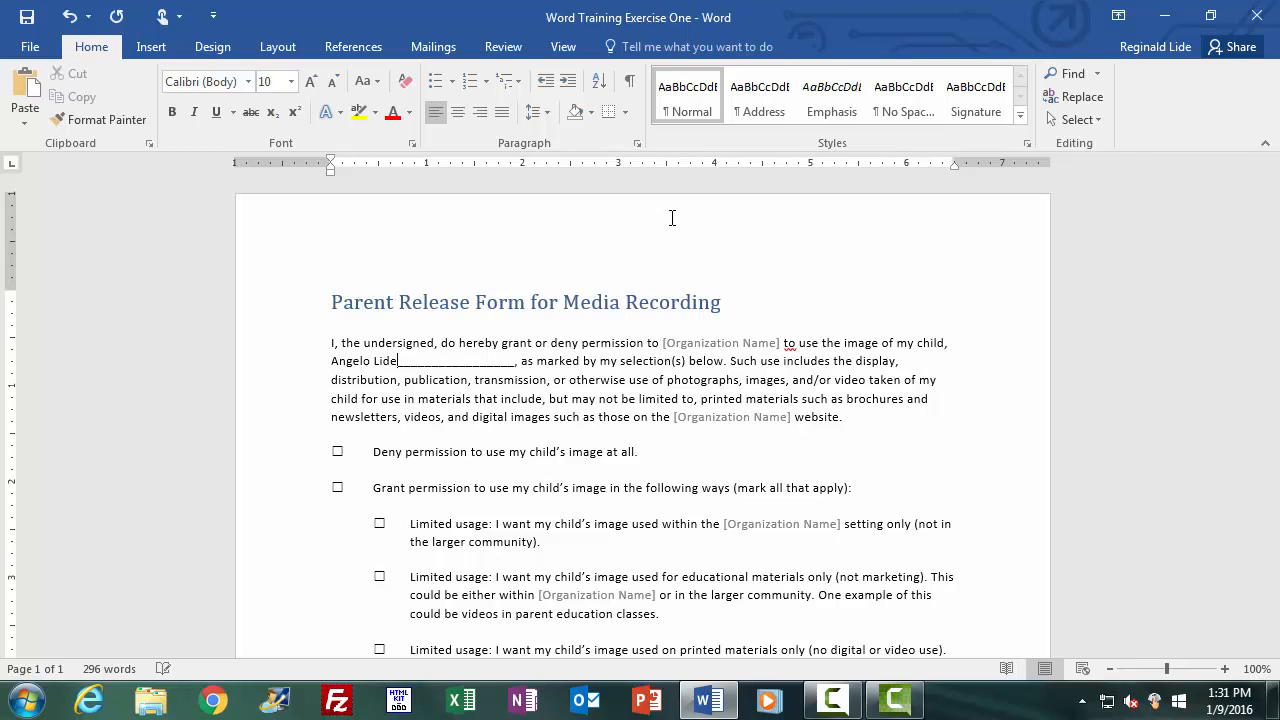
key("Delete")
key("Delete")
key("Delete")
key("Delete")
key("Delete")
key("Delete")
key("Delete")
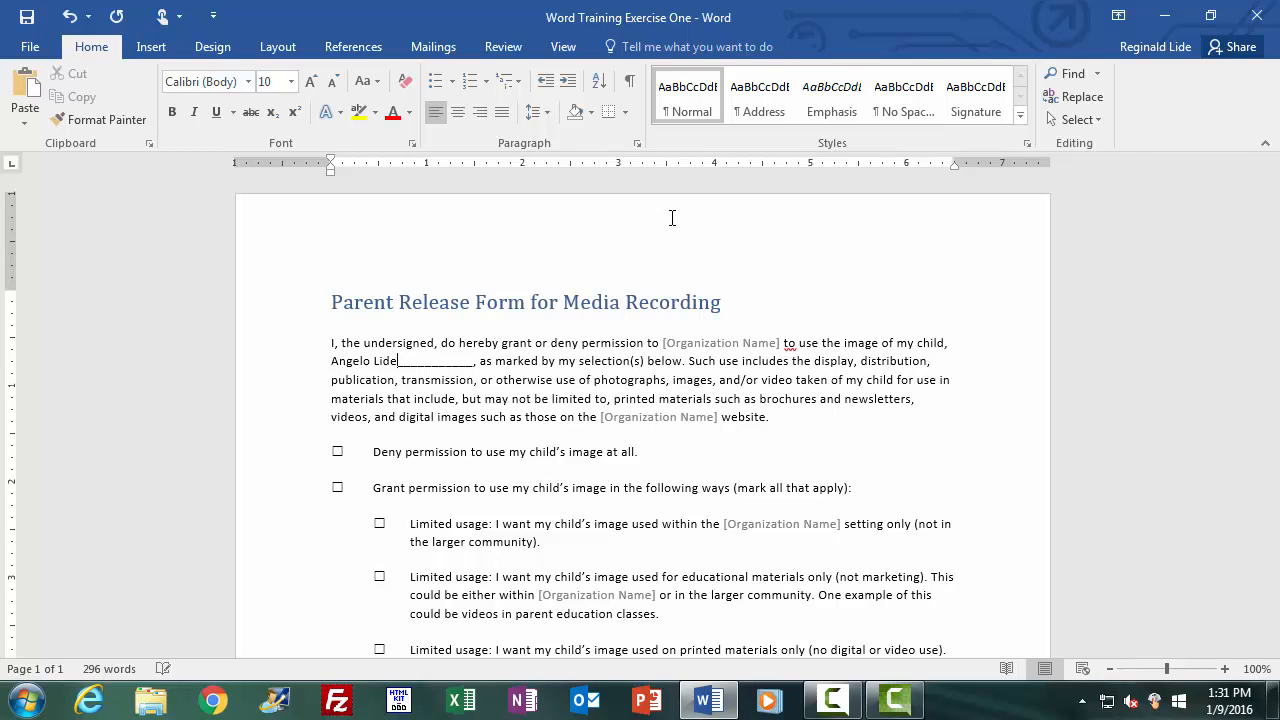
key("Delete")
key("Delete")
key("Delete")
key("Delete")
key("Delete")
key("Delete")
key("Delete")
key("Delete")
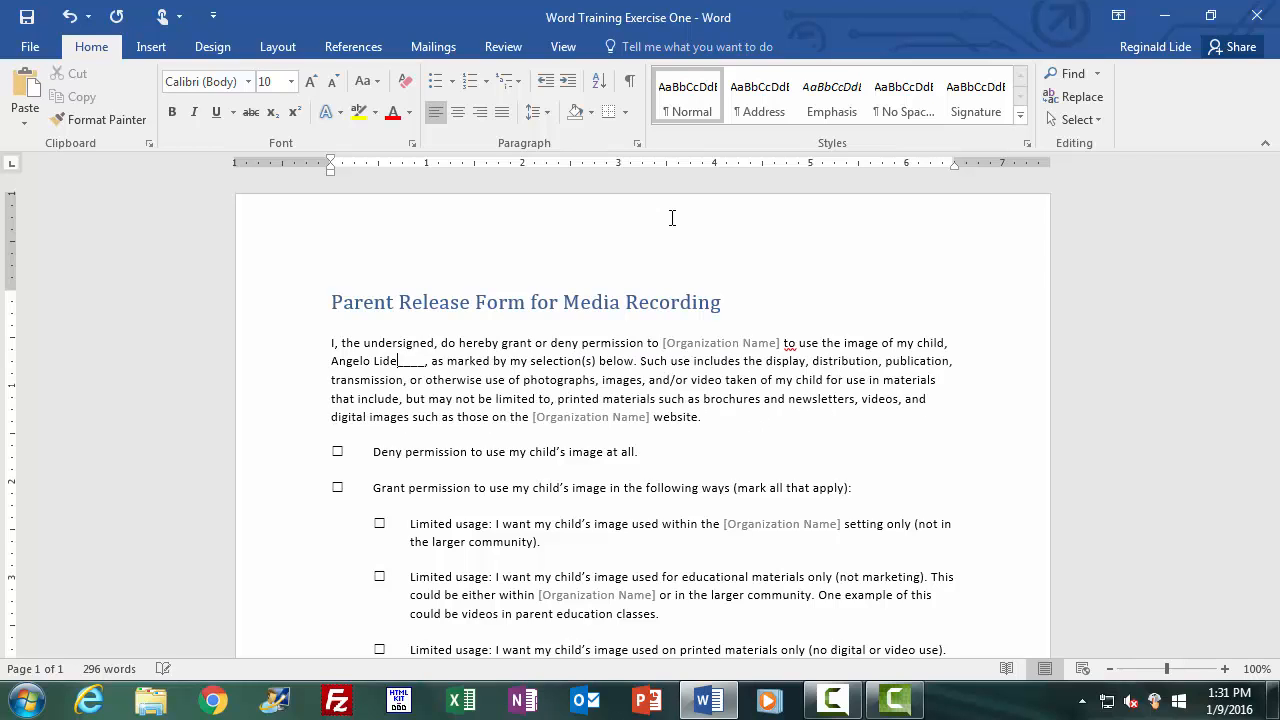
key("Delete")
key("Delete")
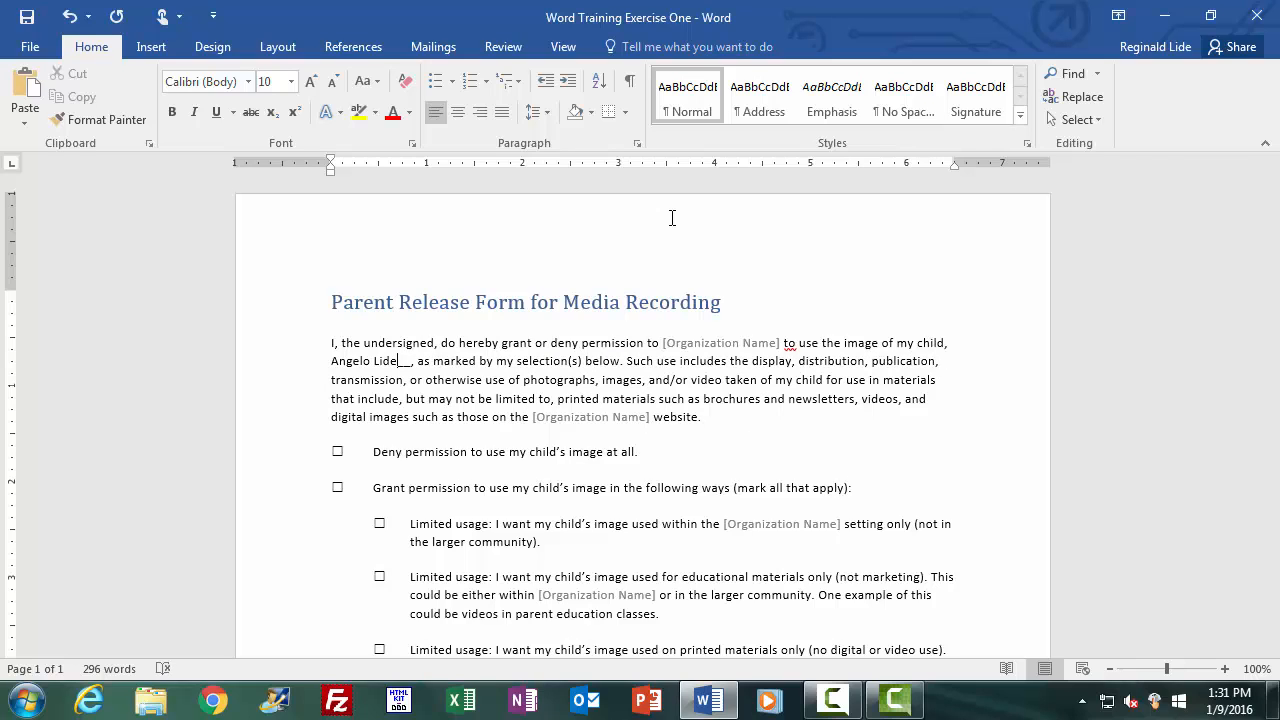
key("Delete")
key("Delete")
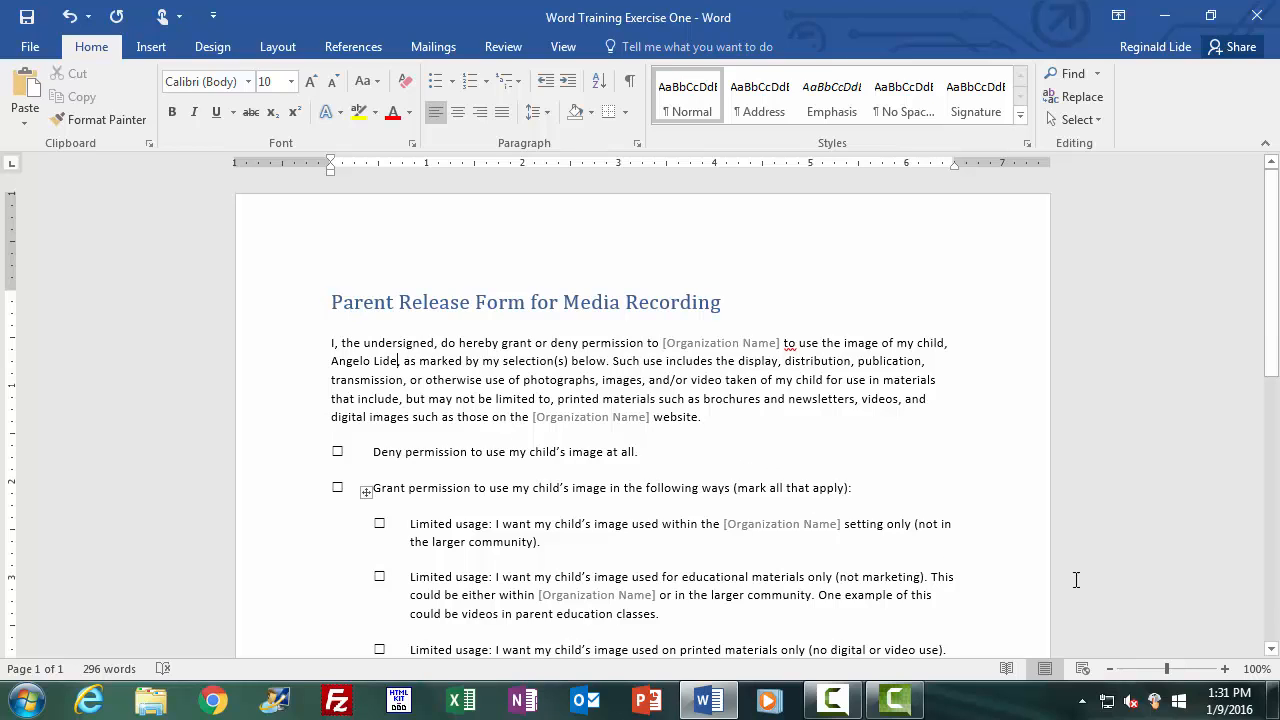
Step: Save the completed form under its existing file name, then save it again with the quick save command
left_click(1272, 650)
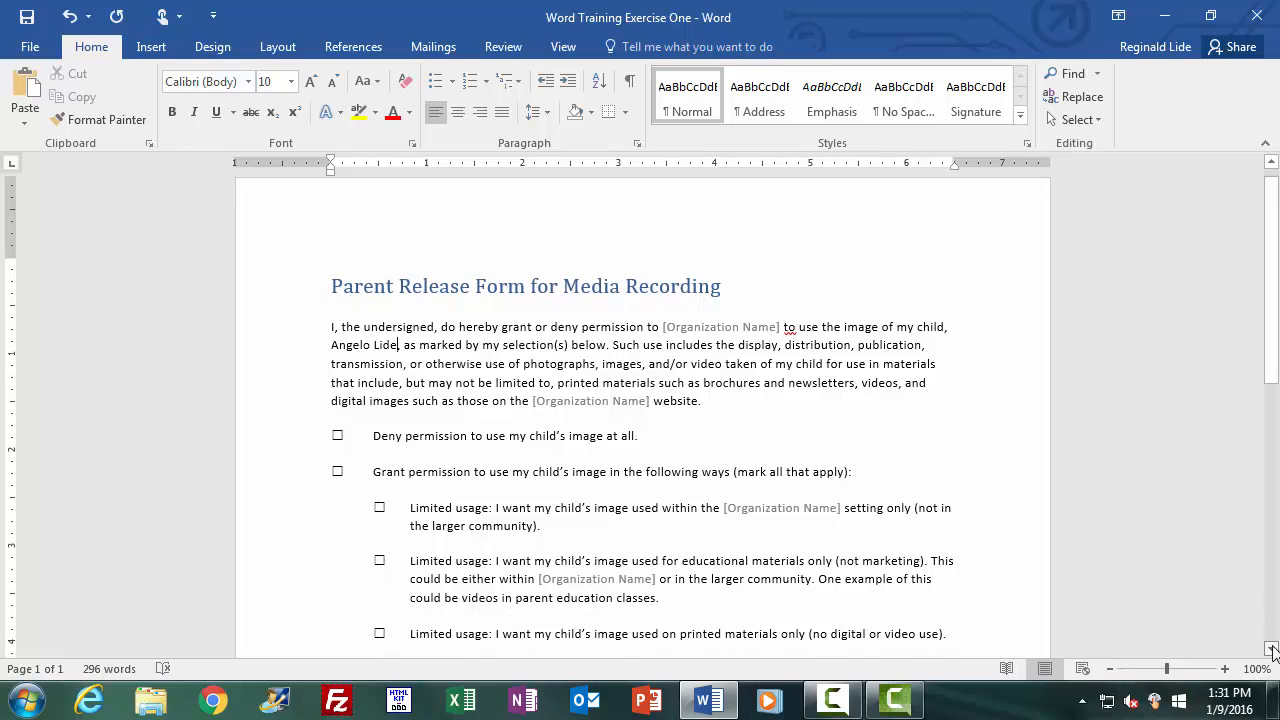
left_click(1272, 650)
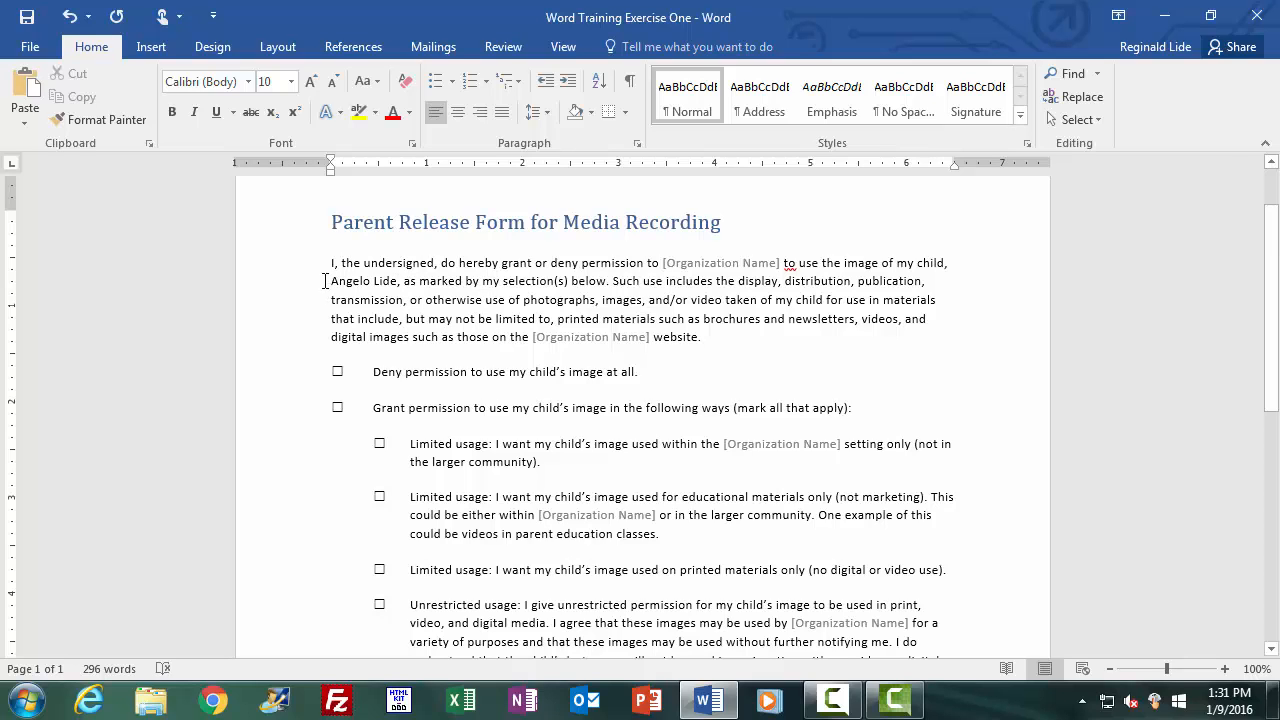
left_click(29, 50)
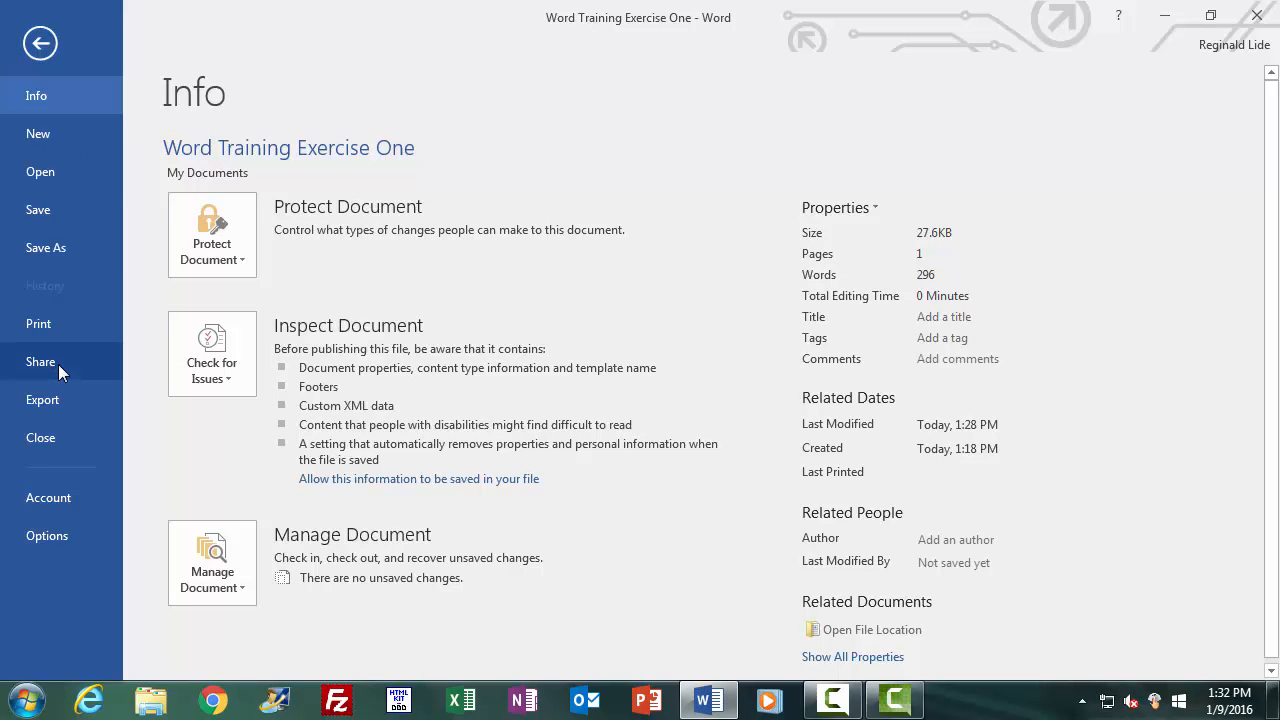
left_click(43, 208)
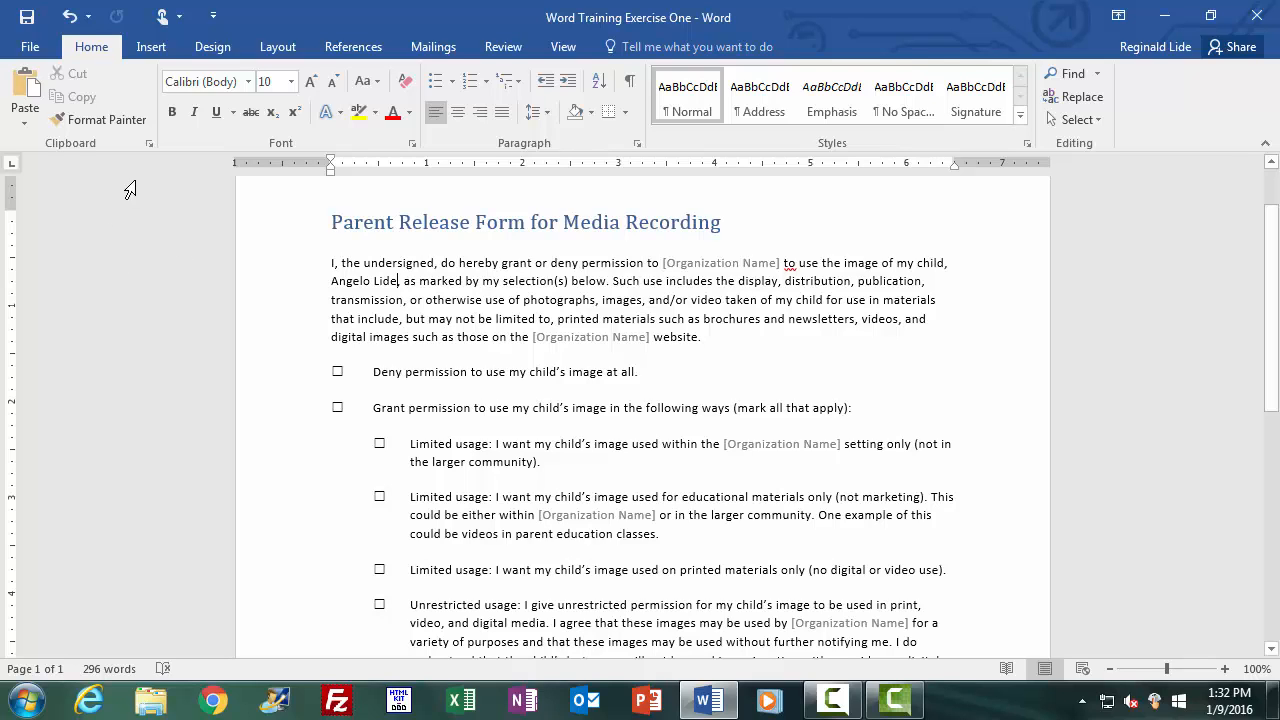
left_click(38, 28)
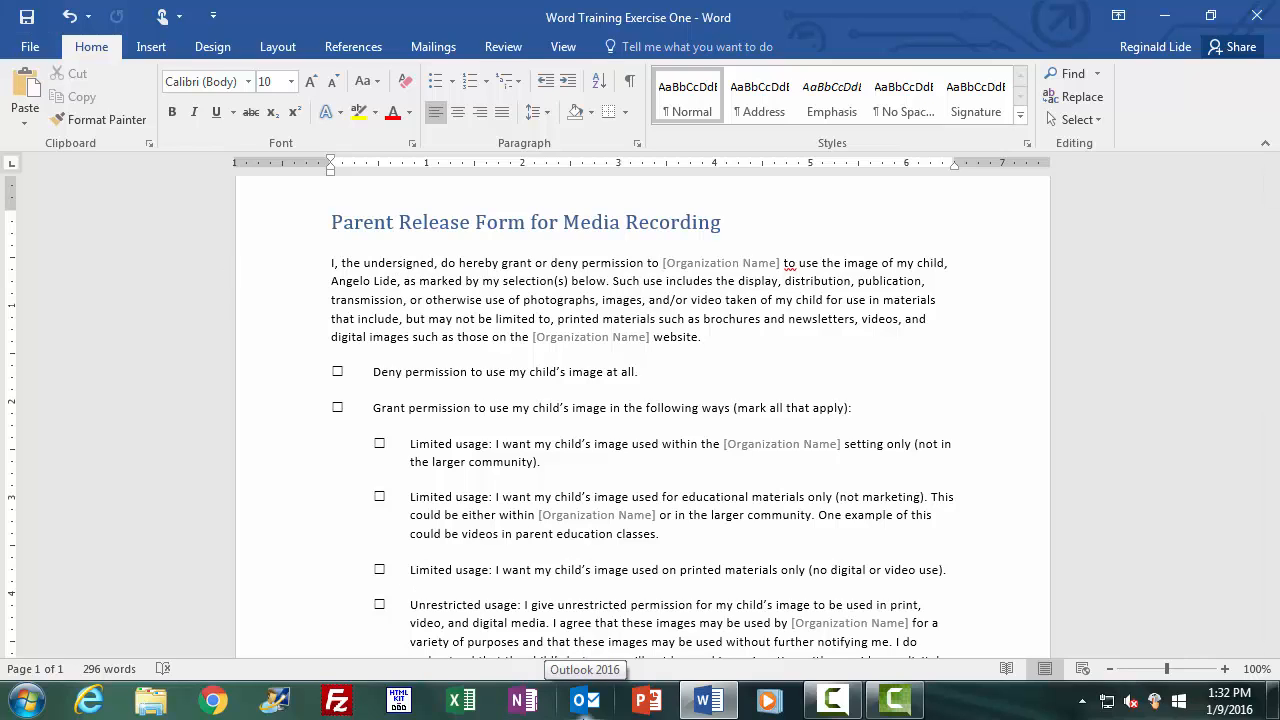
Step: Replace the child's full name in the opening paragraph with a different child's full name
key("BackSpace")
key("BackSpace")
key("BackSpace")
key("BackSpace")
key("BackSpace")
key("BackSpace")
key("BackSpace")
key("BackSpace")
key("BackSpace")
key("BackSpace")
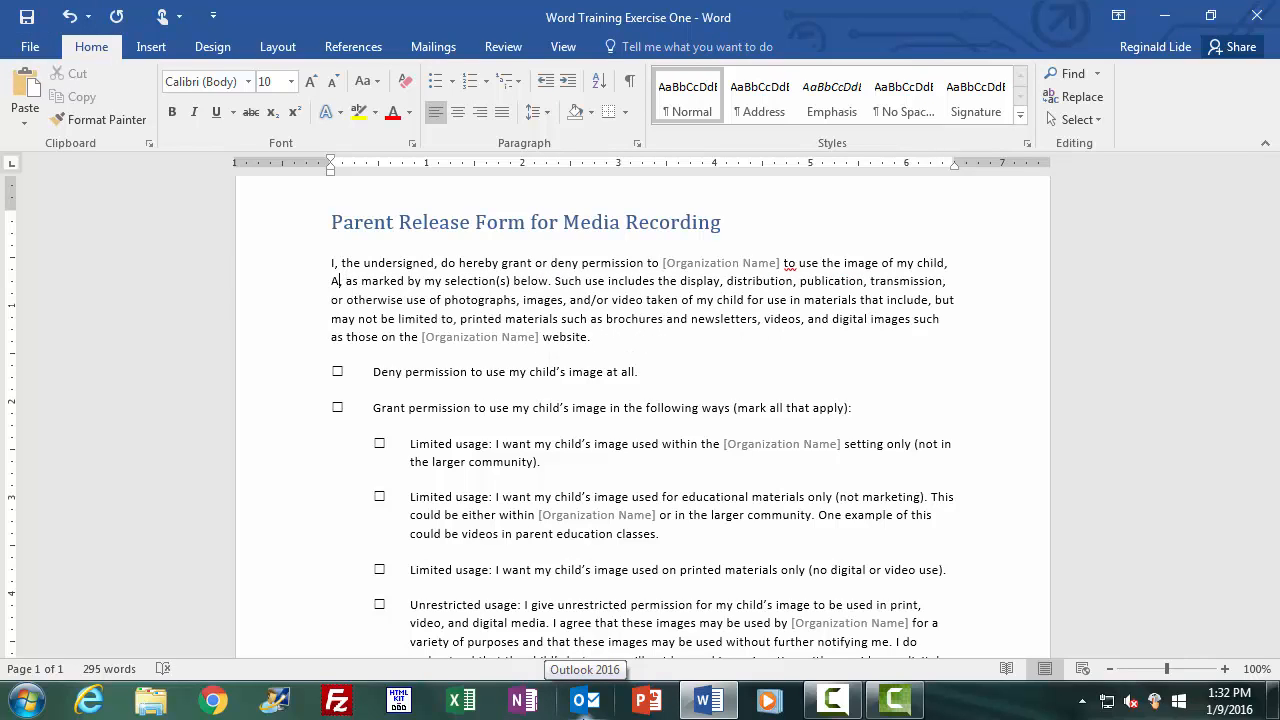
key("BackSpace")
type("Donald")
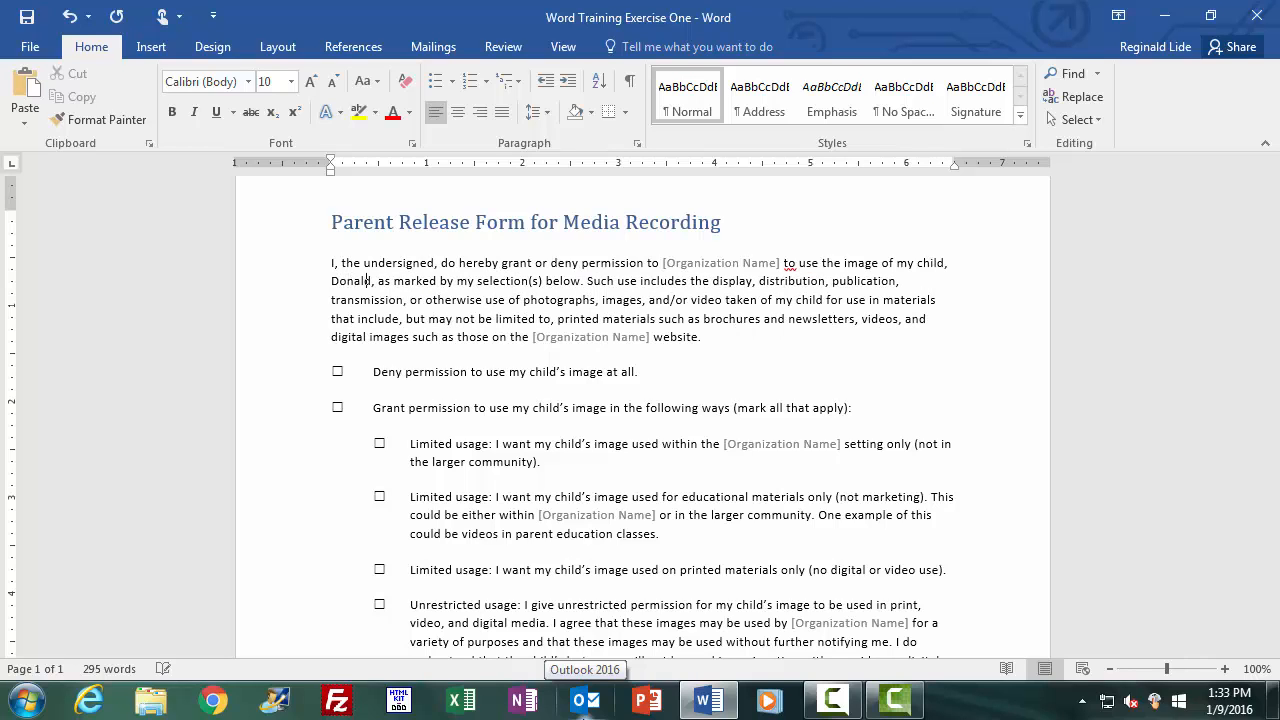
type(" Lide")
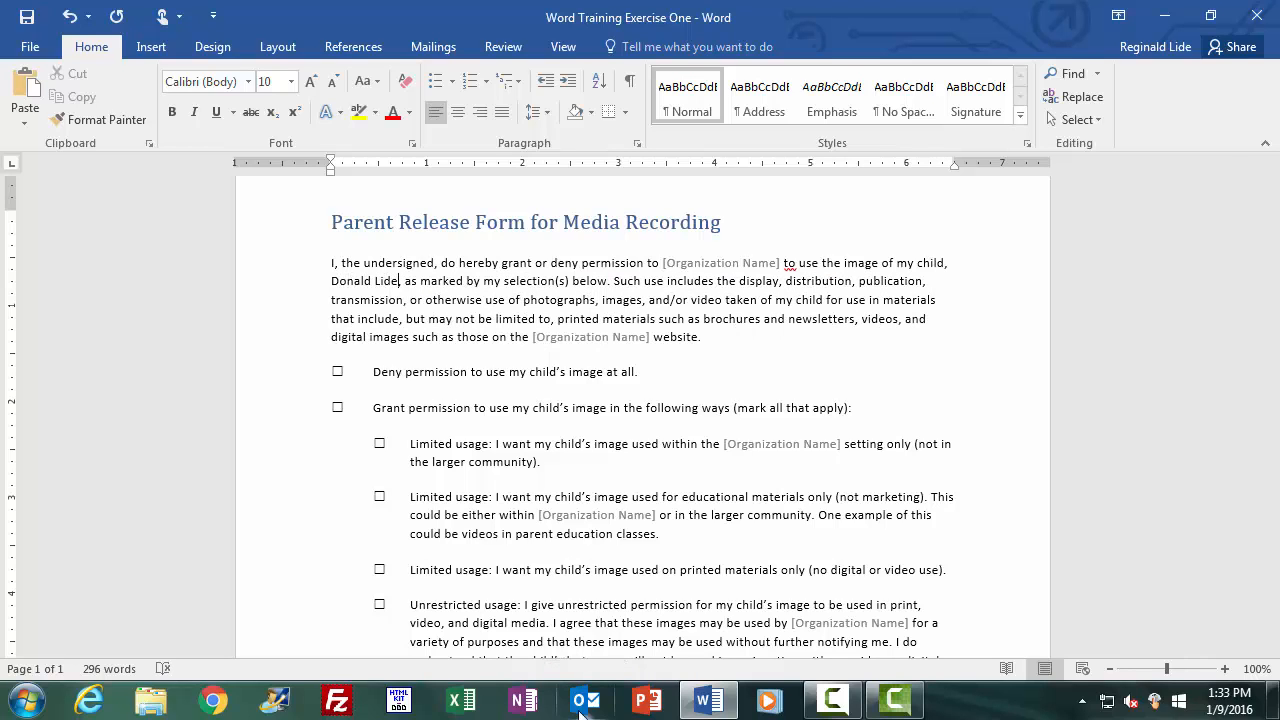
Step: Close the document and save the pending changes to "Word Training Exercise One"
left_click(30, 46)
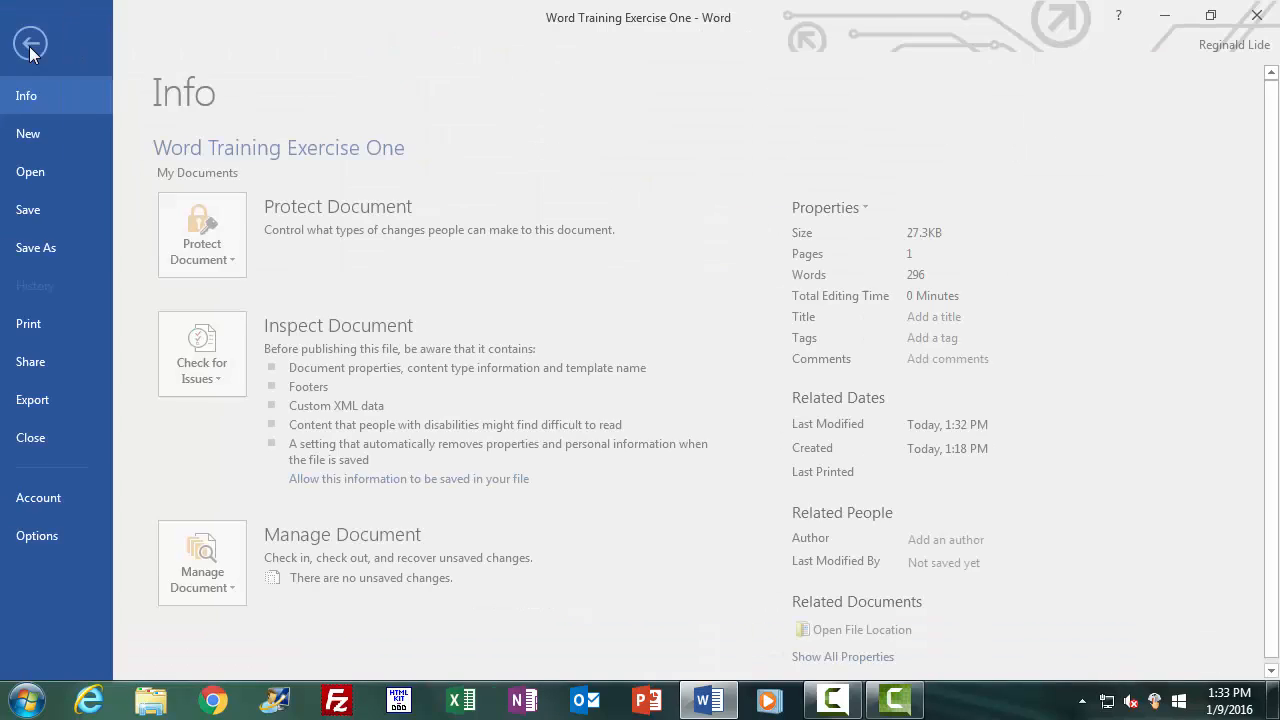
left_click(45, 440)
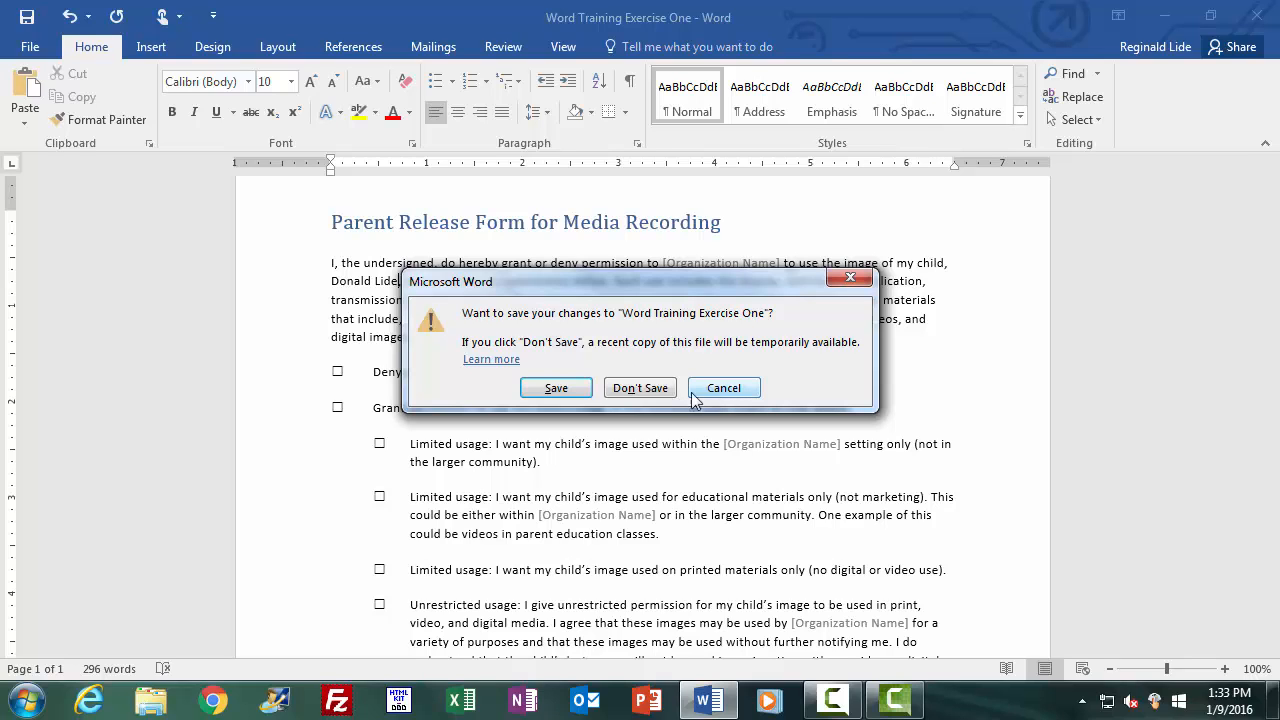
left_click(557, 390)
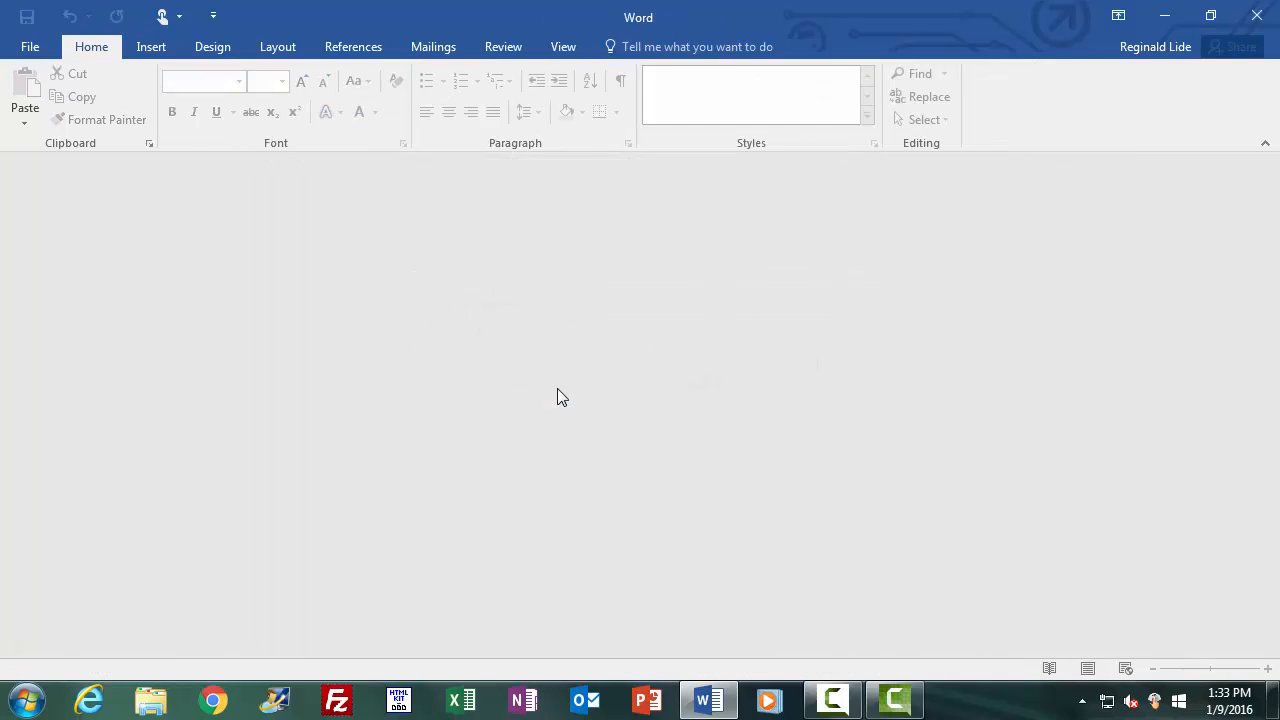